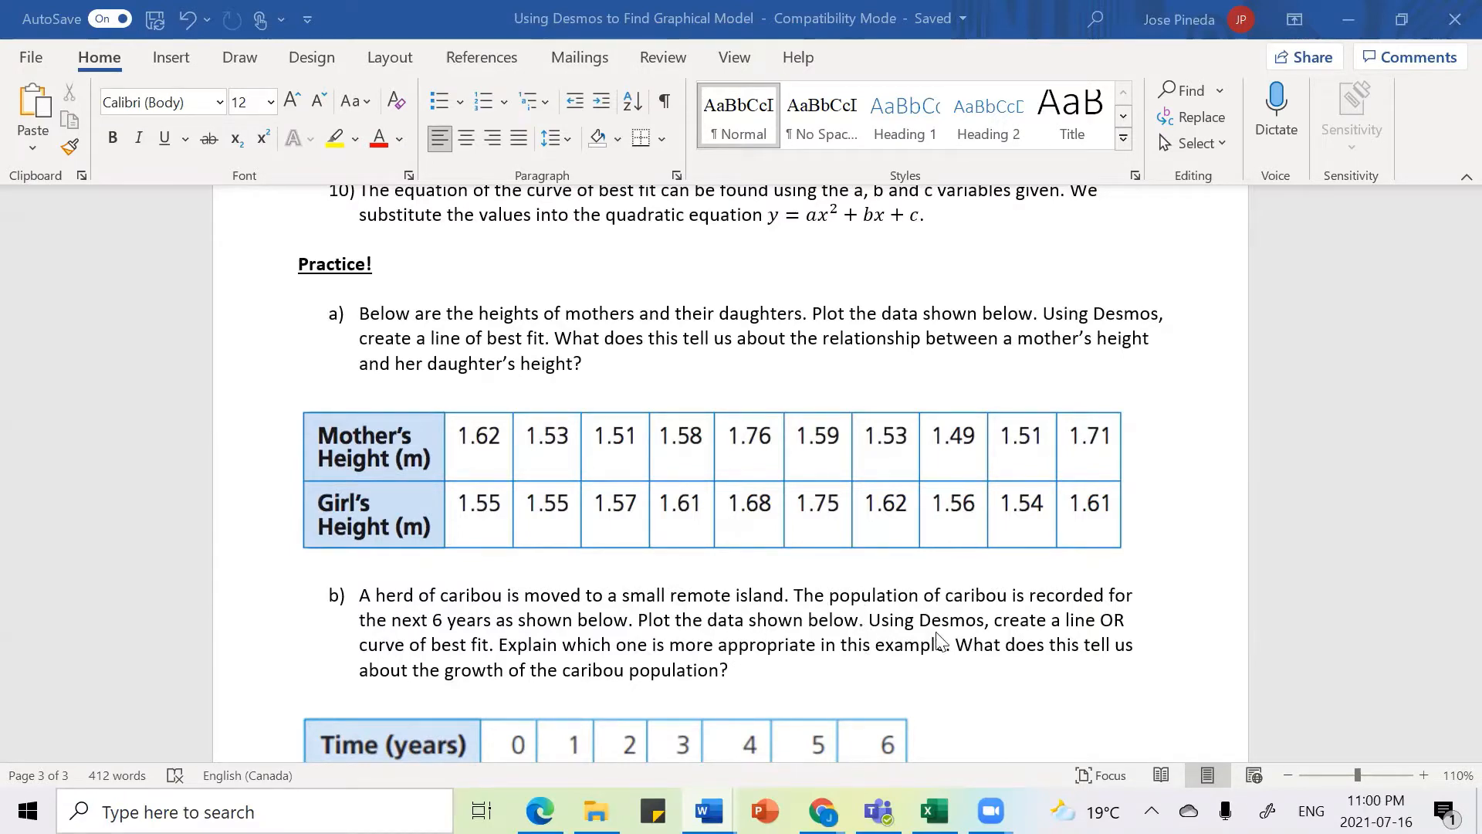
Step: Snap the Word handout to one half of the screen and the Desmos browser window beside it
{"action": "key", "text": "super+Left"}
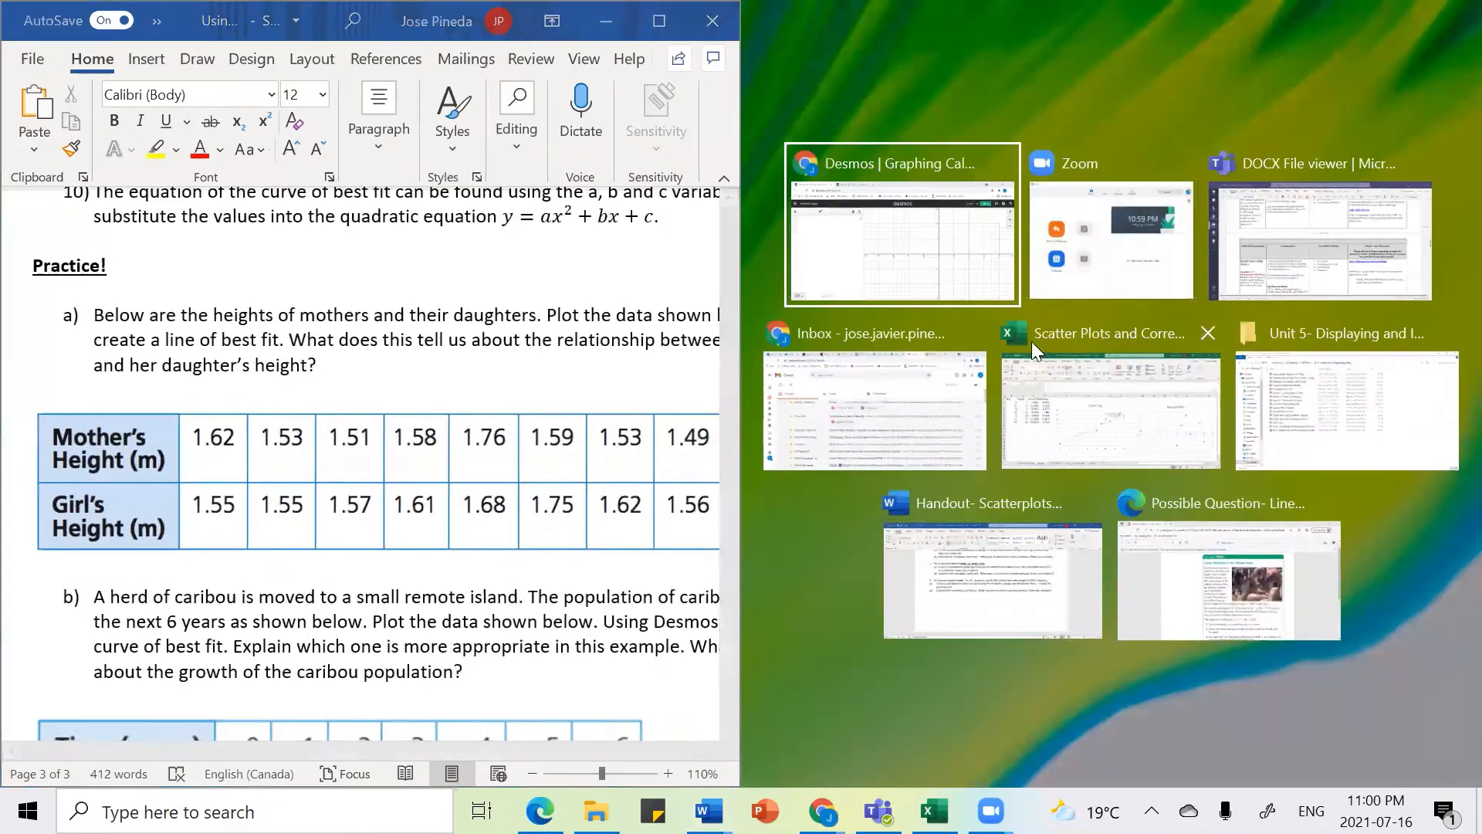
{"action": "left_click", "coordinate": [957, 266]}
{"action": "left_click", "coordinate": [866, 260]}
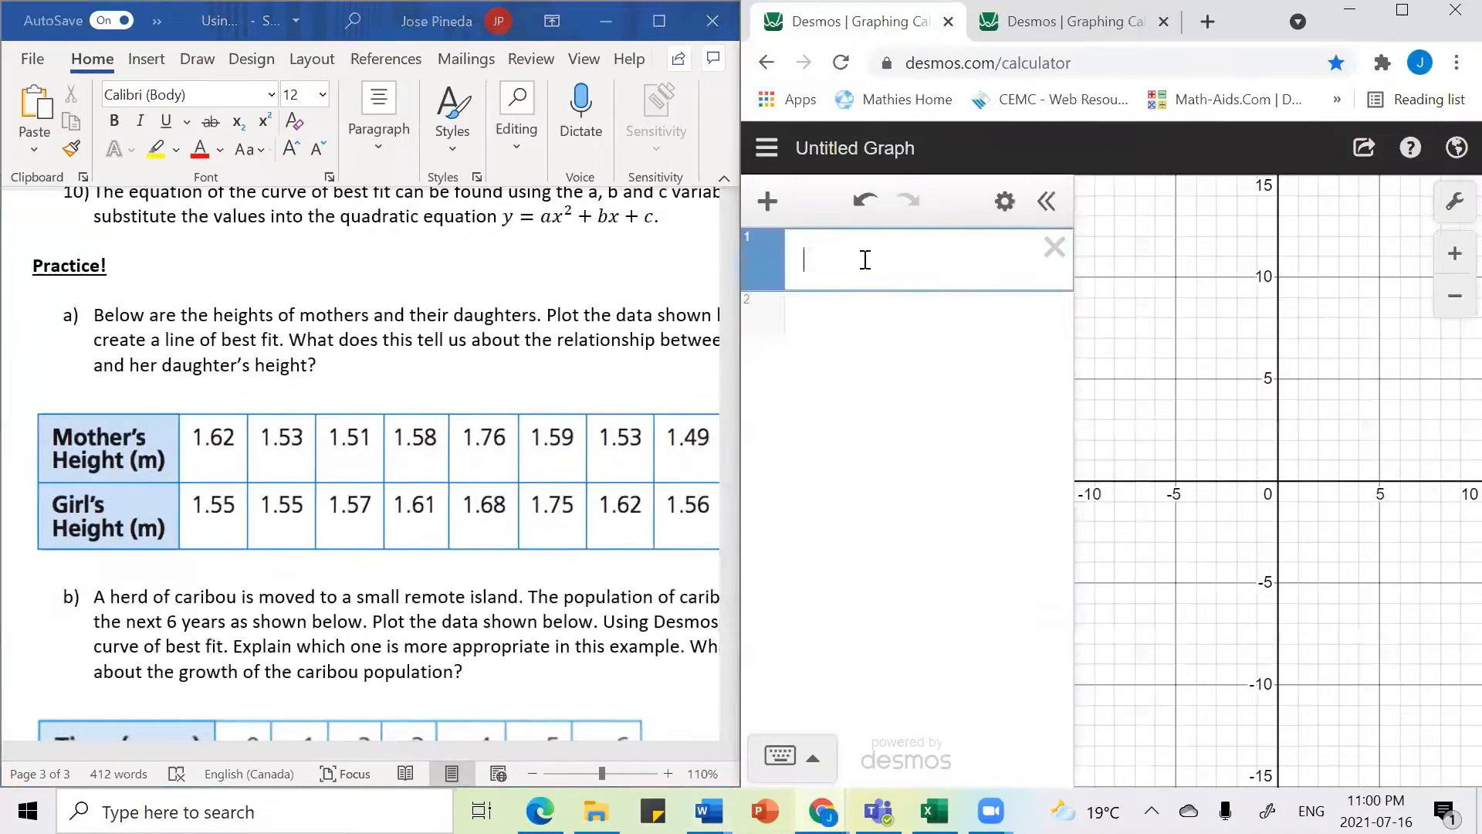
Step: Add a table in Desmos and enter the points (162, 155) and (153, 155)
{"action": "left_click", "coordinate": [768, 202]}
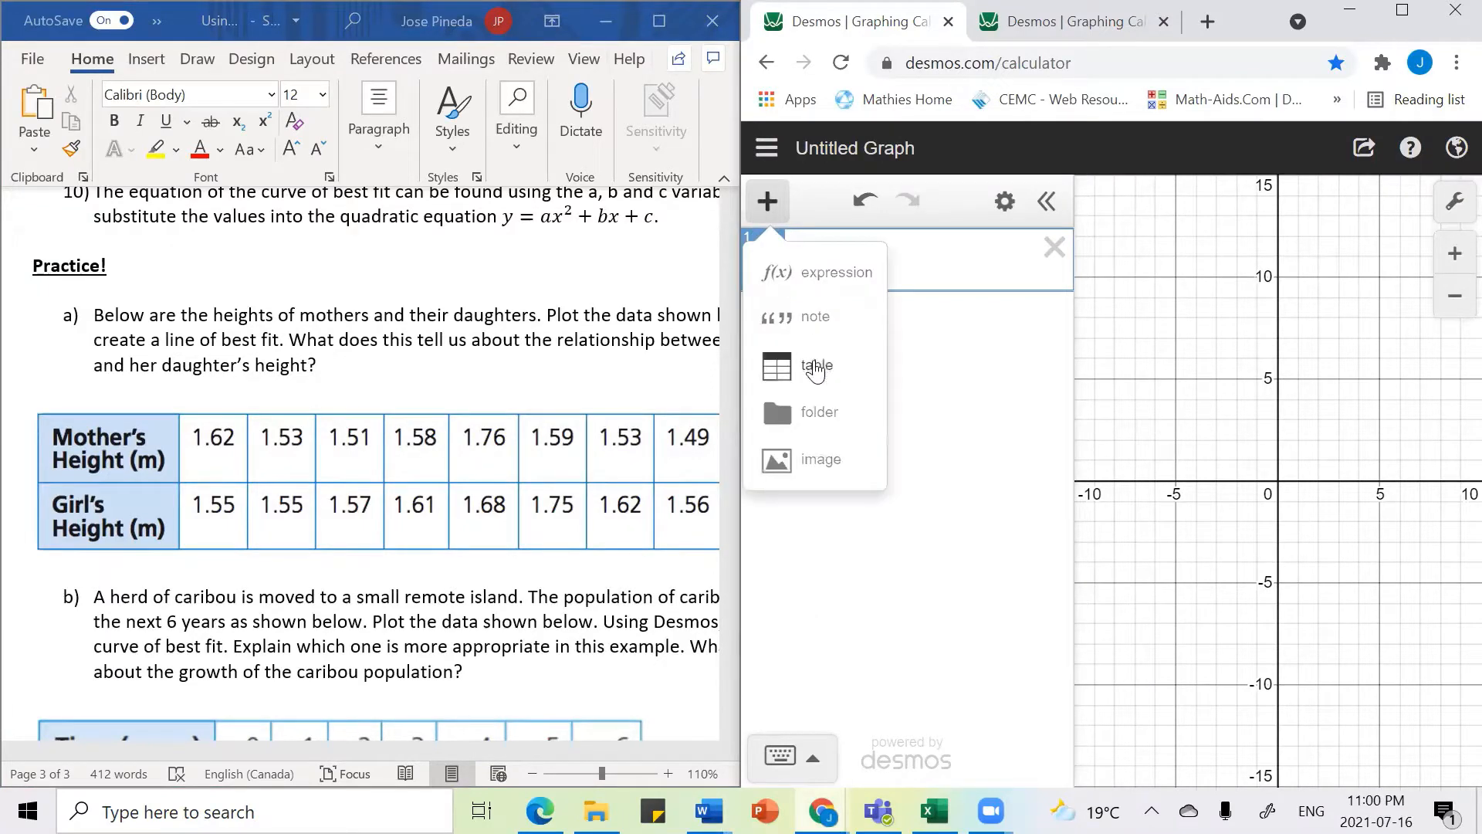
{"action": "left_click", "coordinate": [815, 359]}
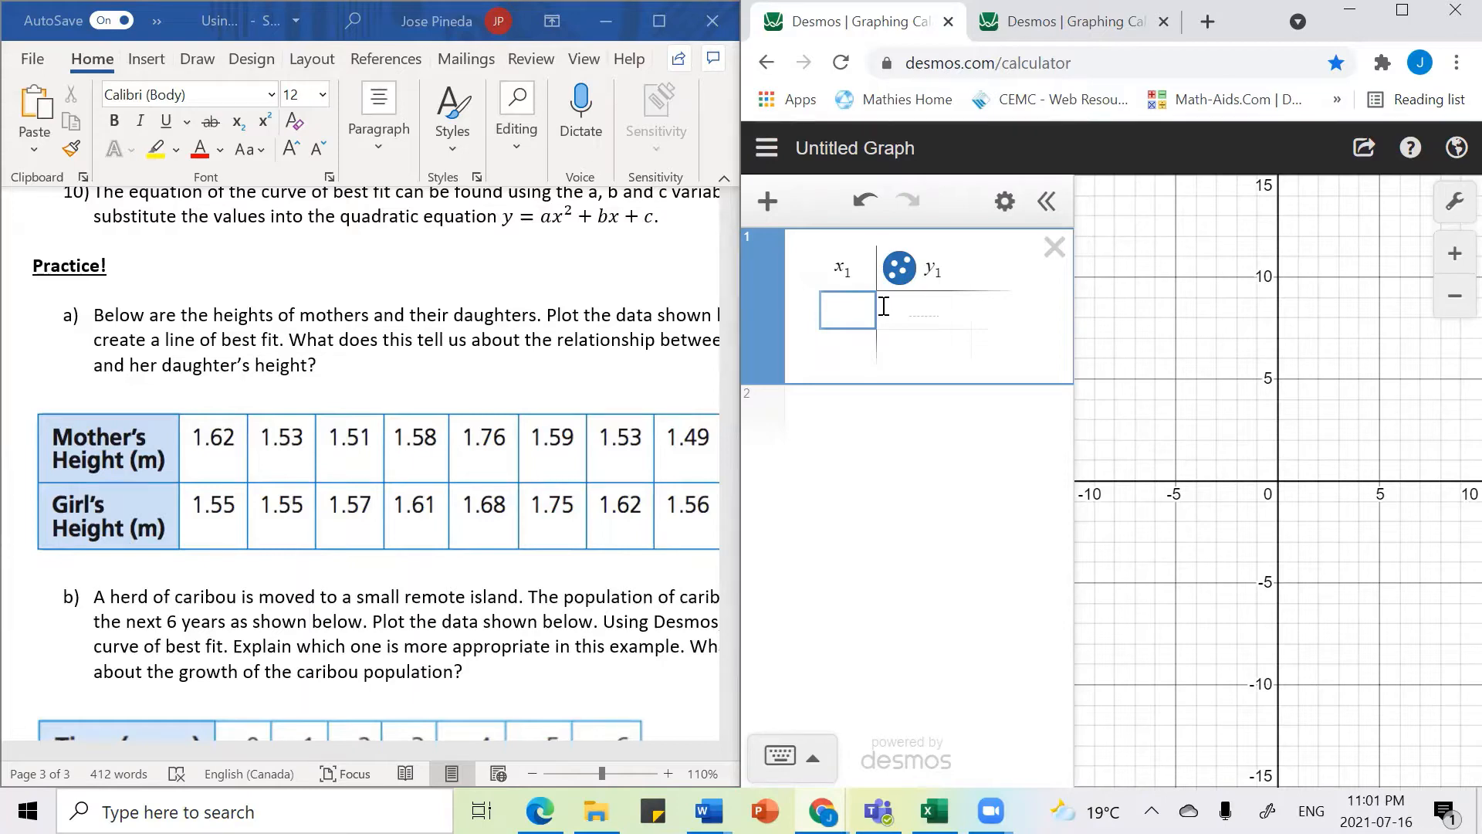
{"action": "type", "text": "16"}
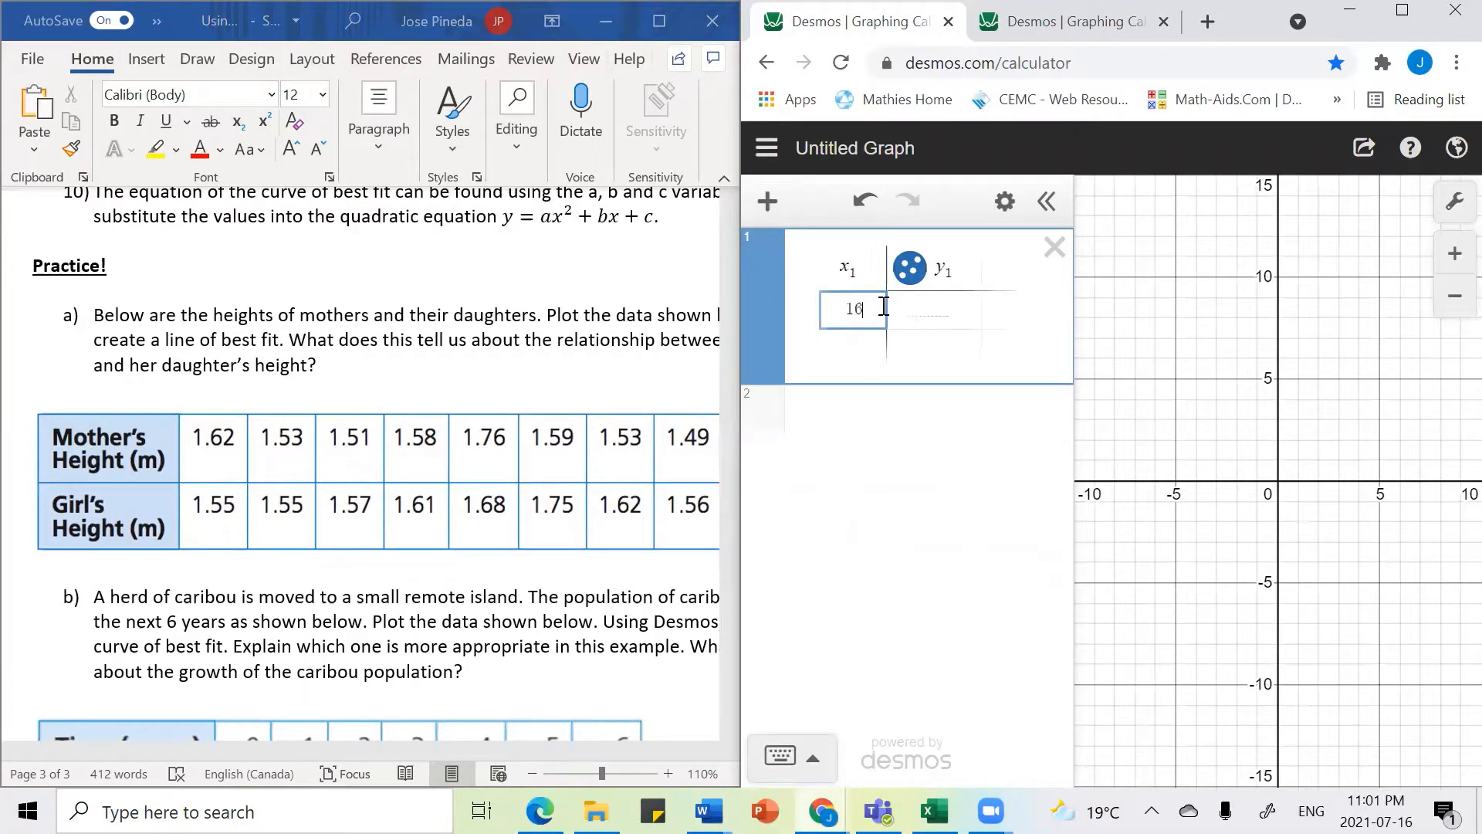
{"action": "type", "text": "2"}
{"action": "key", "text": "Tab"}
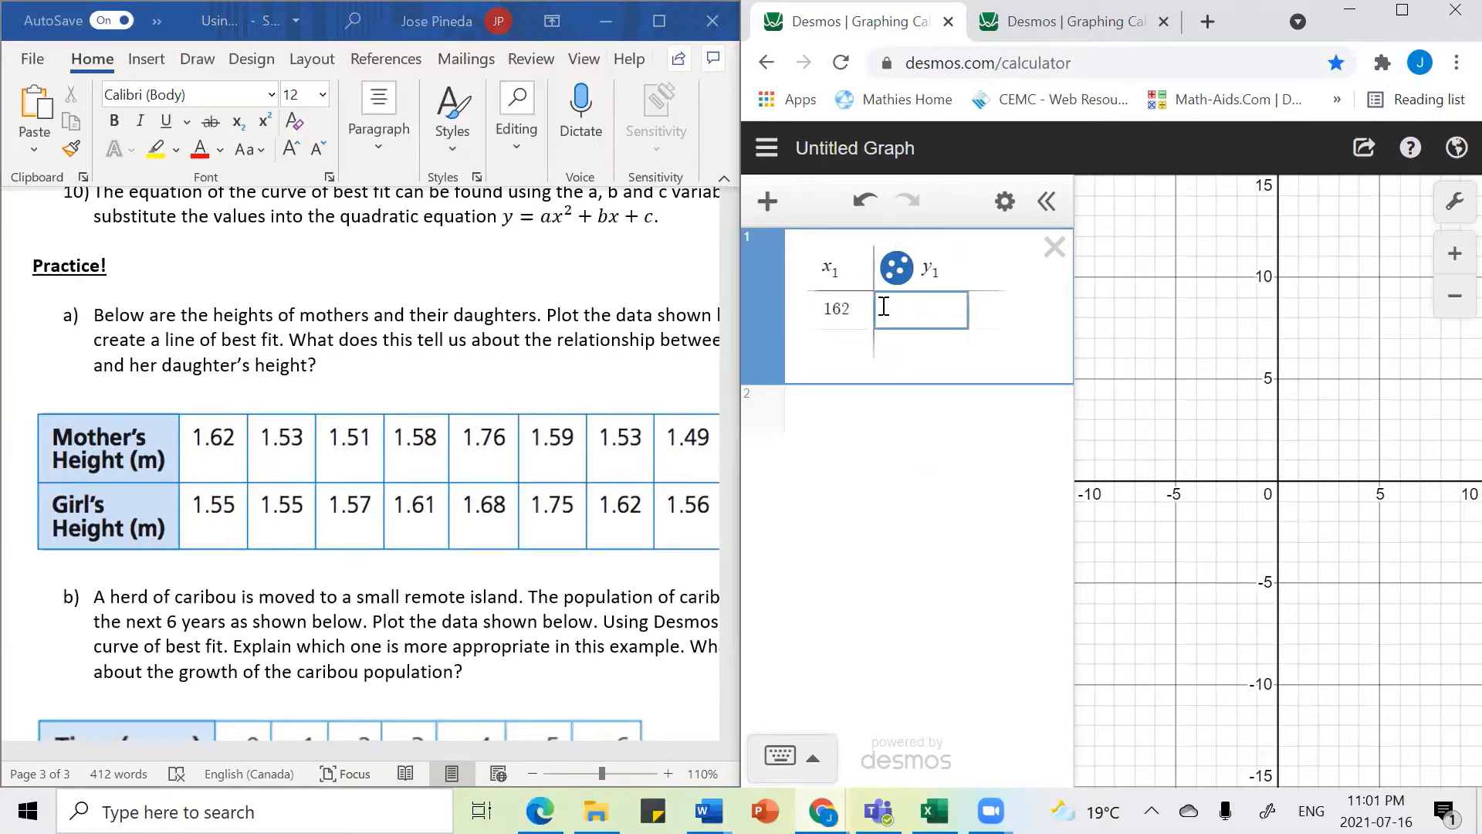
{"action": "type", "text": "155"}
{"action": "key", "text": "Return"}
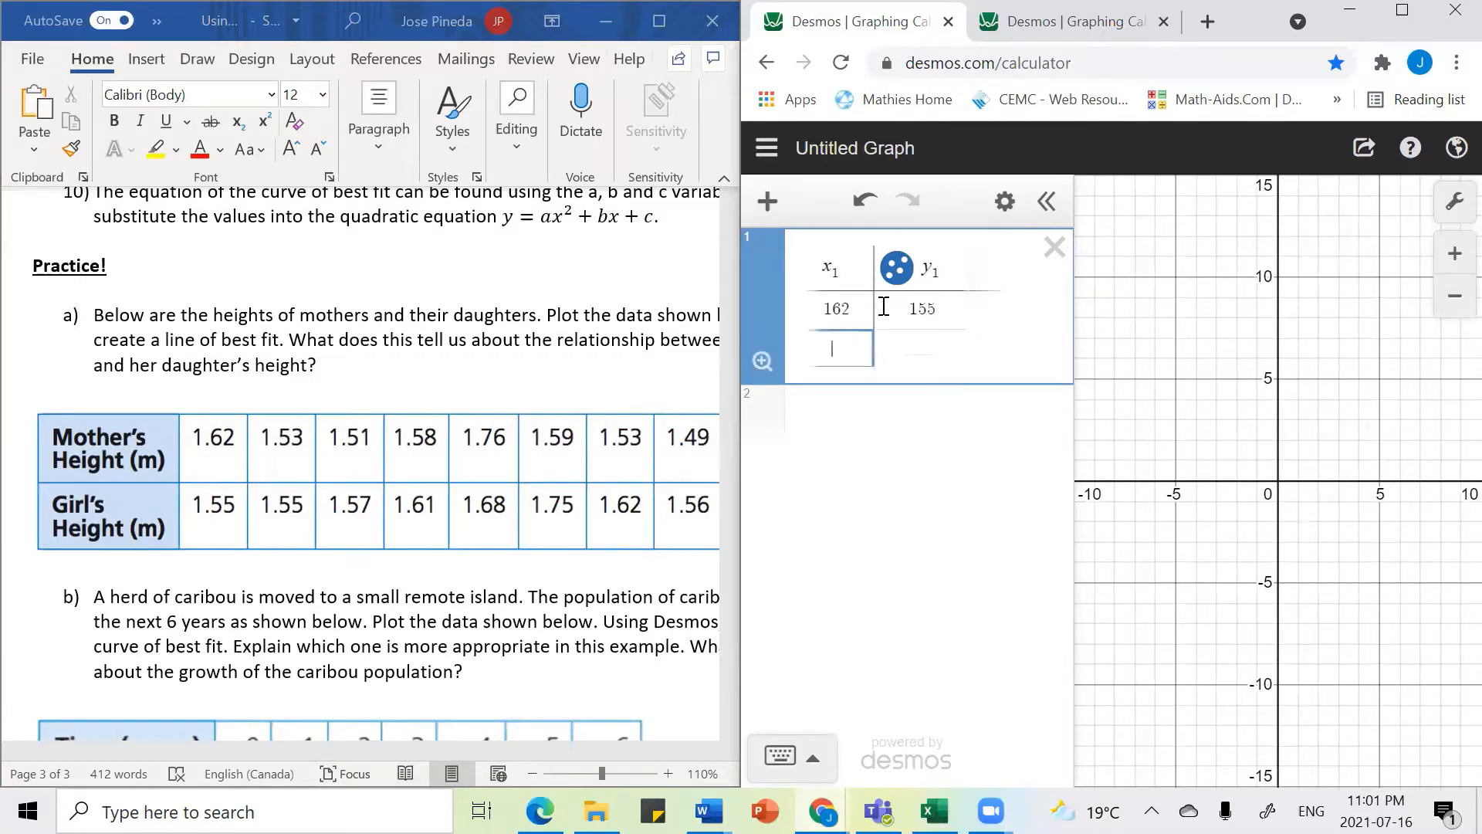
{"action": "type", "text": "153"}
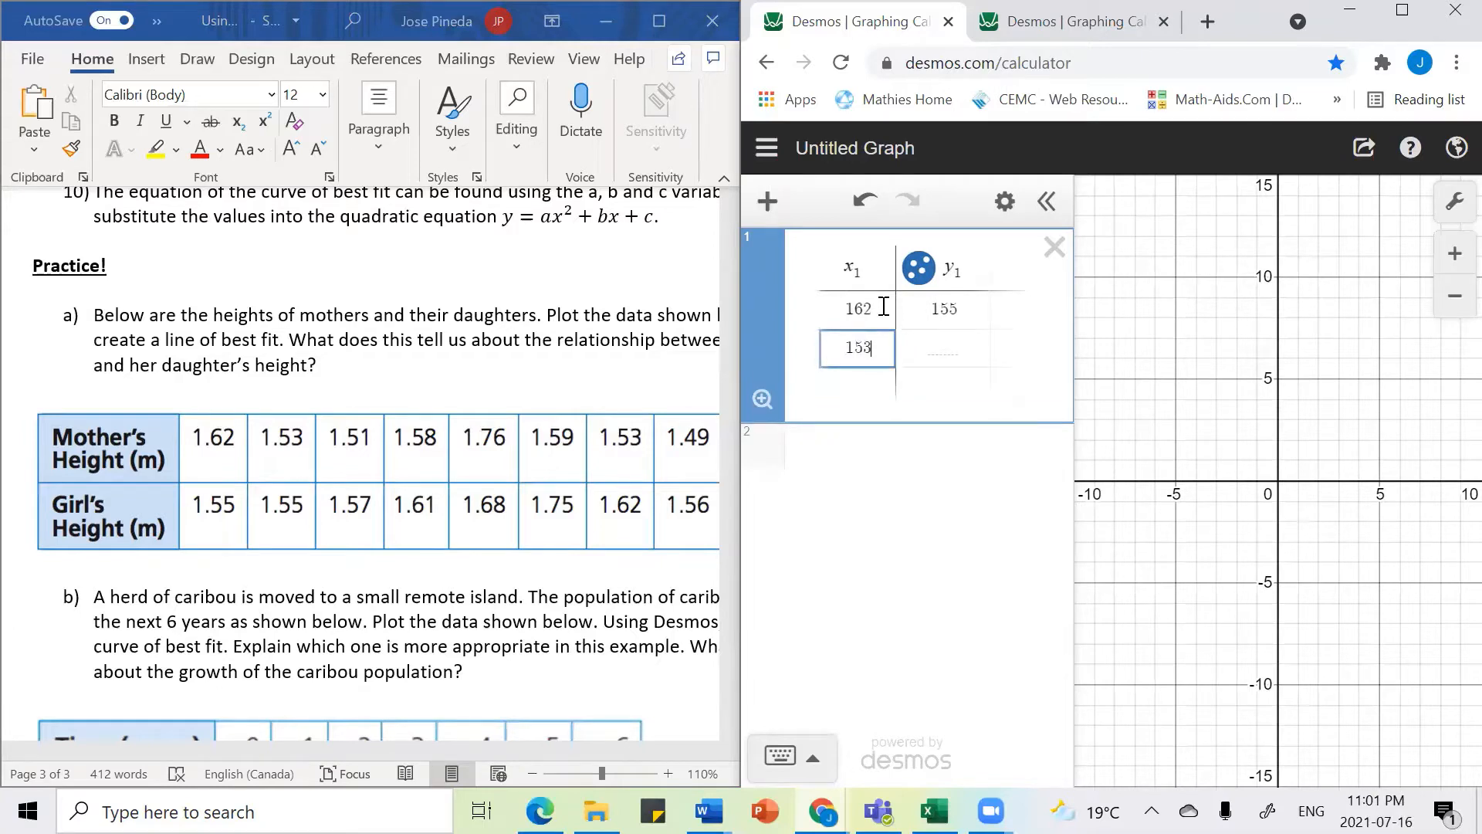
{"action": "key", "text": "Right"}
{"action": "type", "text": "155"}
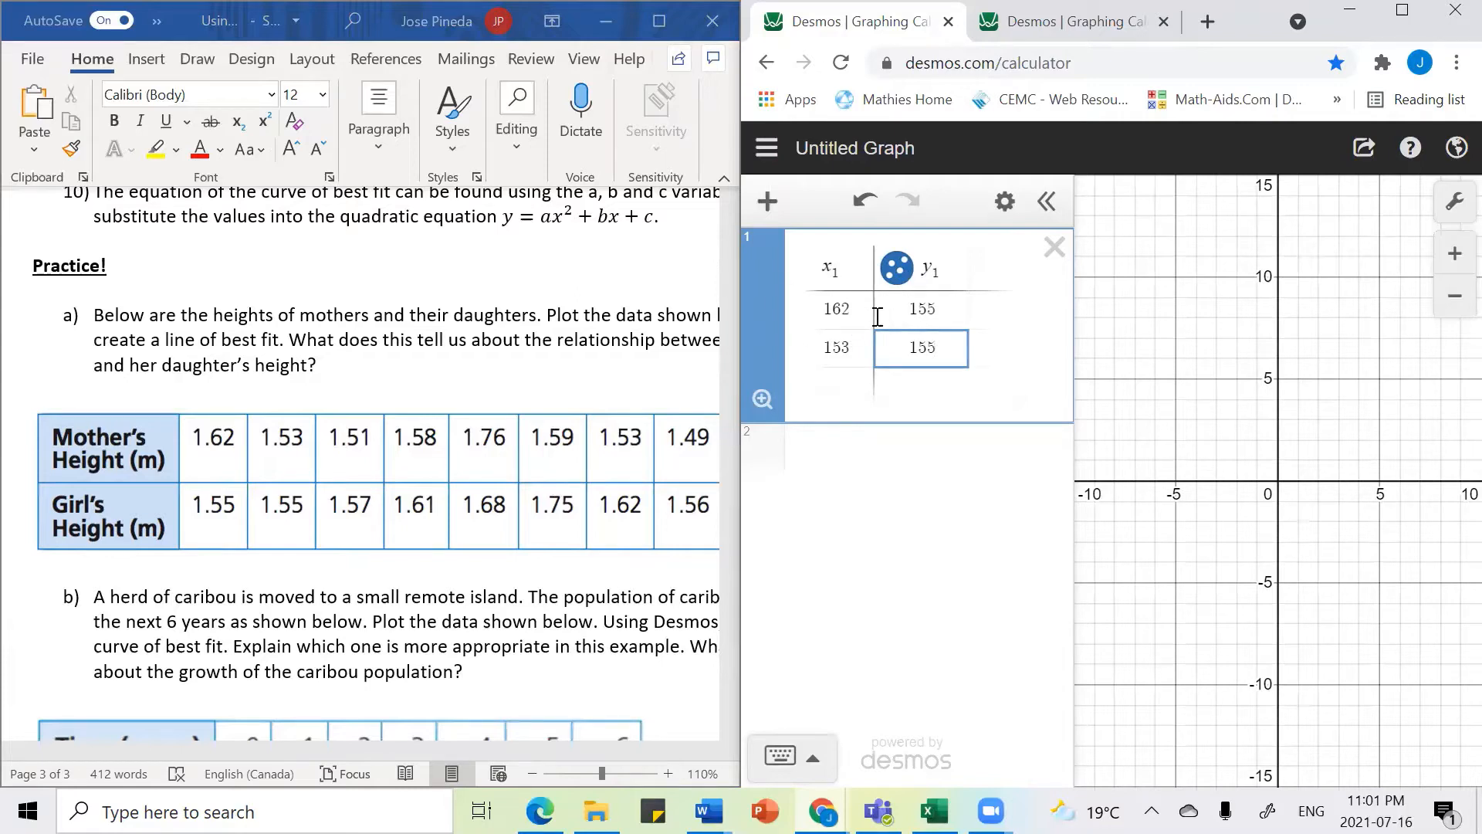
Step: Preview the completed scatter plot in the second Desmos tab, then return to the working graph
{"action": "left_click", "coordinate": [1093, 25]}
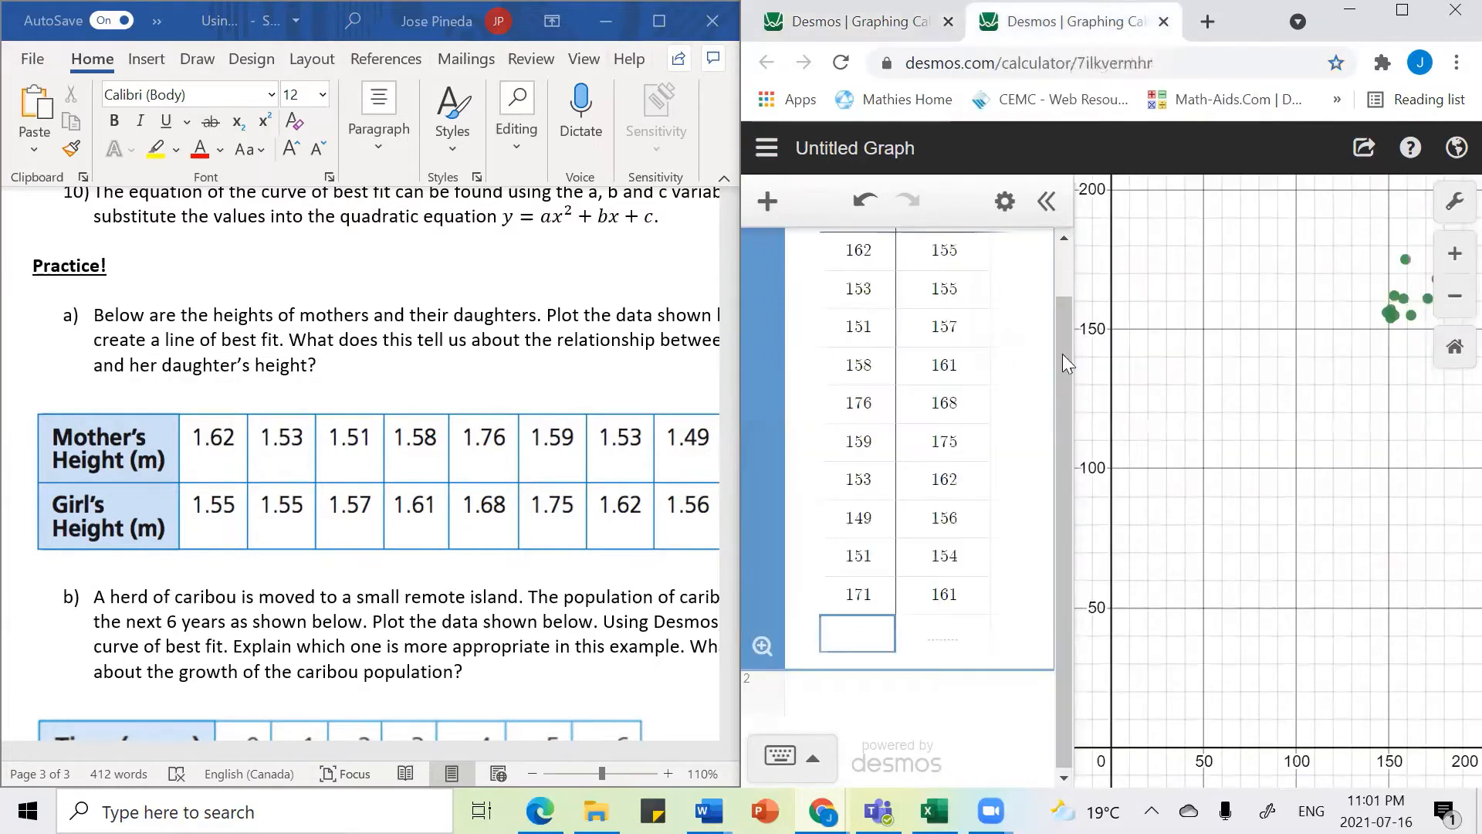
{"action": "left_click", "coordinate": [892, 23]}
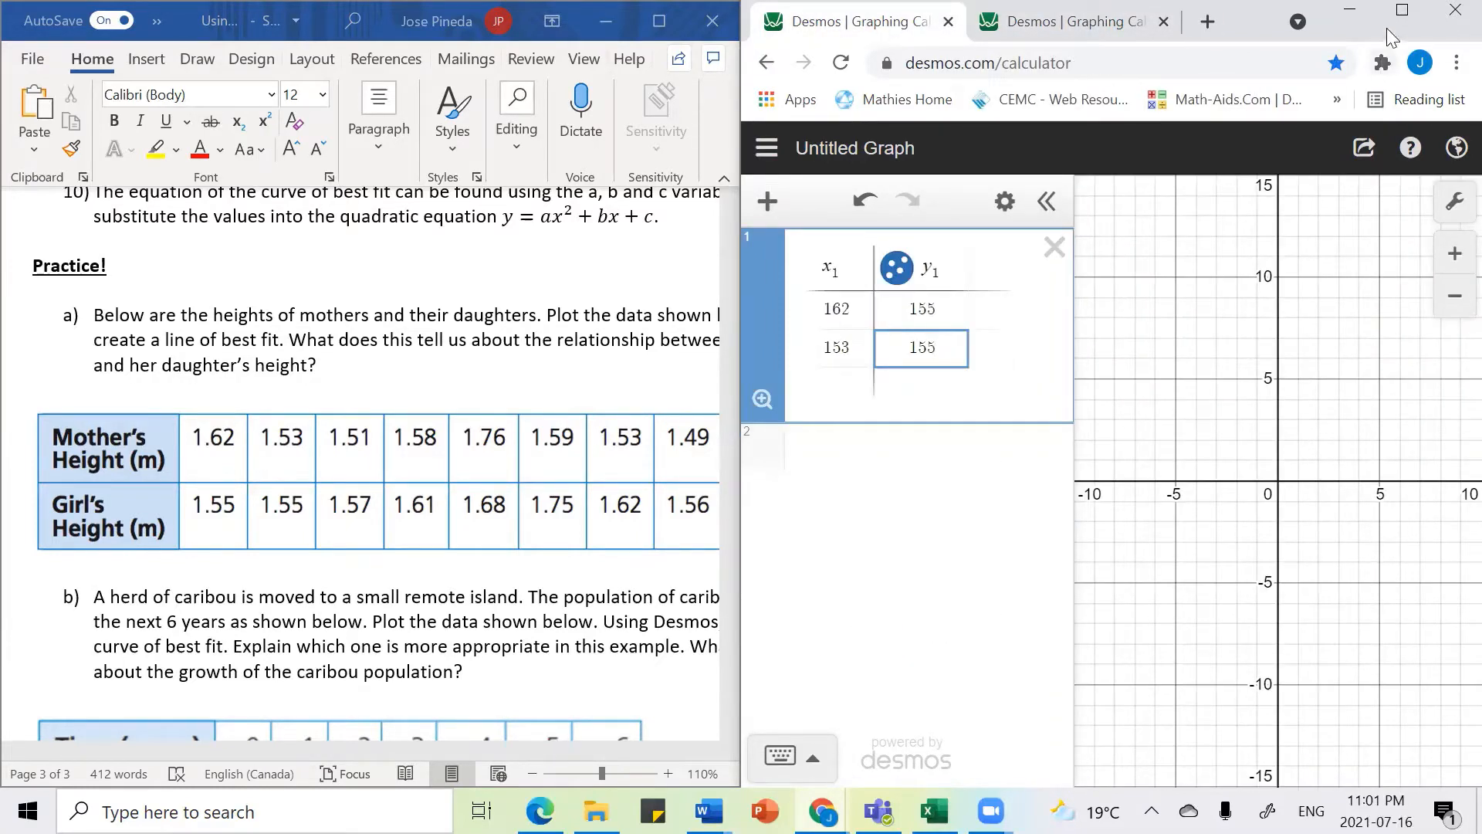
Step: Maximize the browser window and zoom the graph out until the plotted points appear
{"action": "left_click", "coordinate": [1402, 10]}
{"action": "scroll", "coordinate": [1231, 365], "scroll_direction": "up", "scroll_amount": 5}
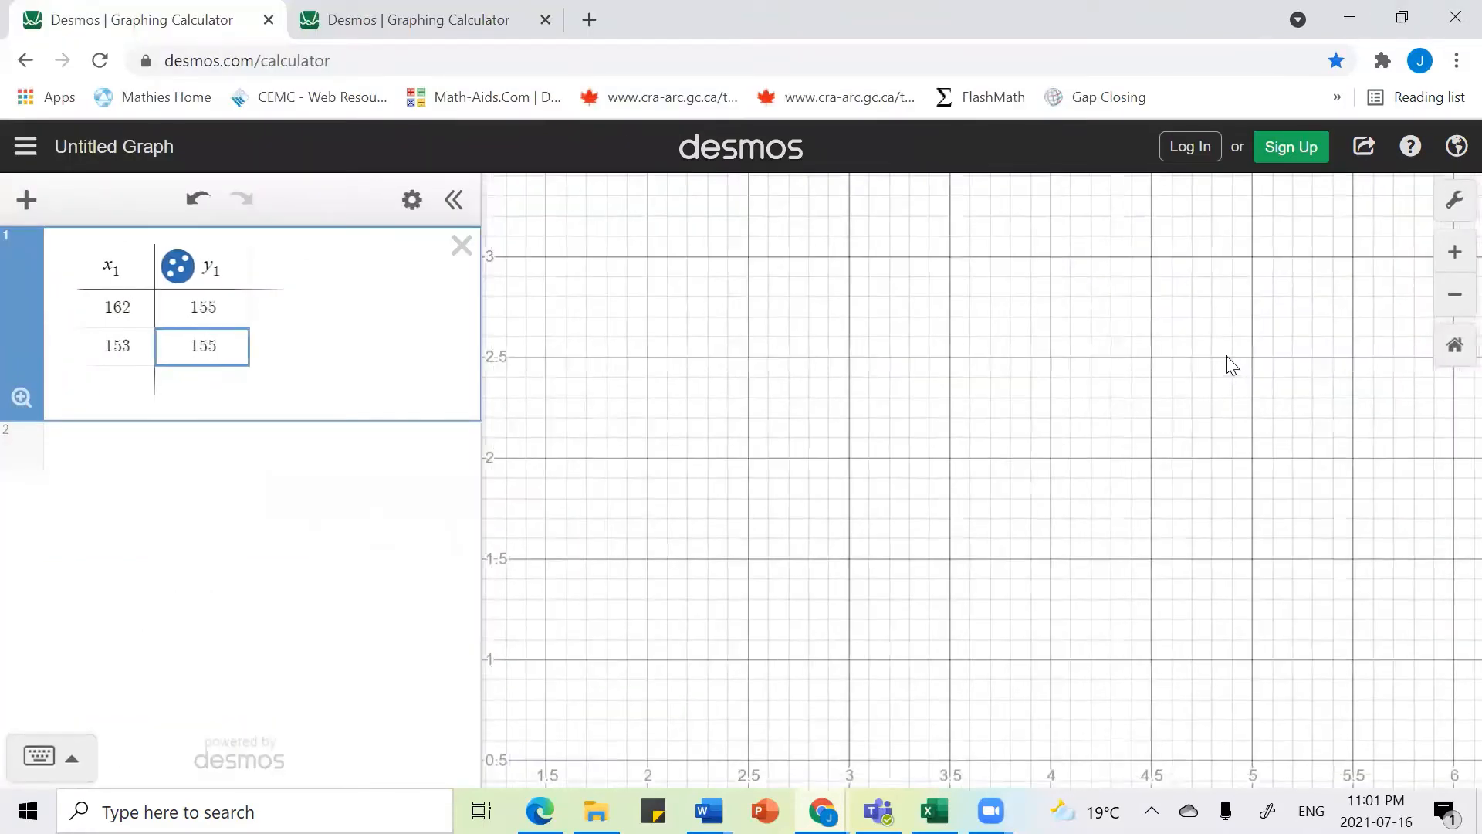
{"action": "scroll", "coordinate": [1232, 365], "scroll_direction": "down", "scroll_amount": 4}
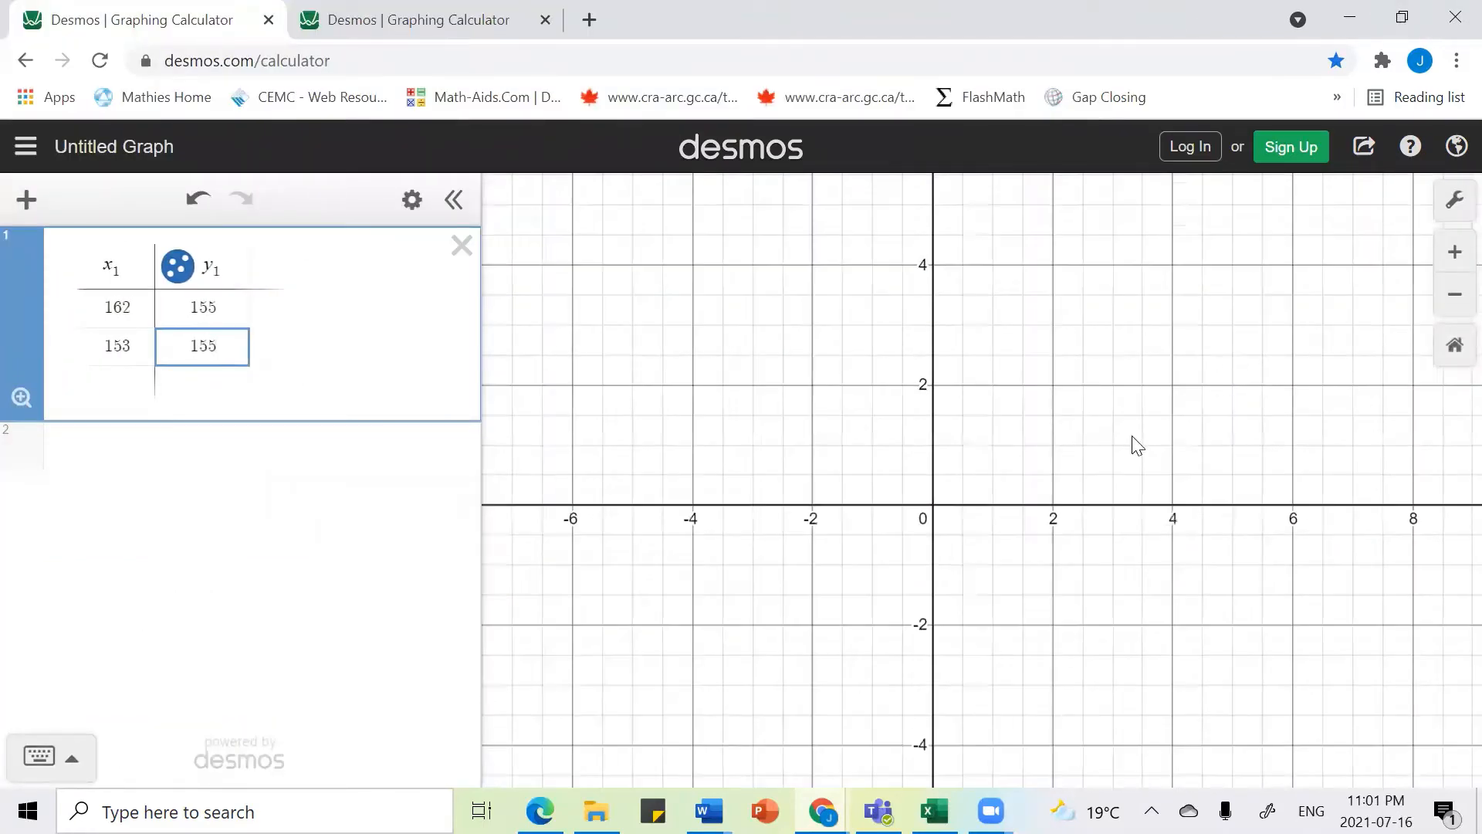
{"action": "scroll", "coordinate": [1135, 444], "scroll_direction": "down", "scroll_amount": 3}
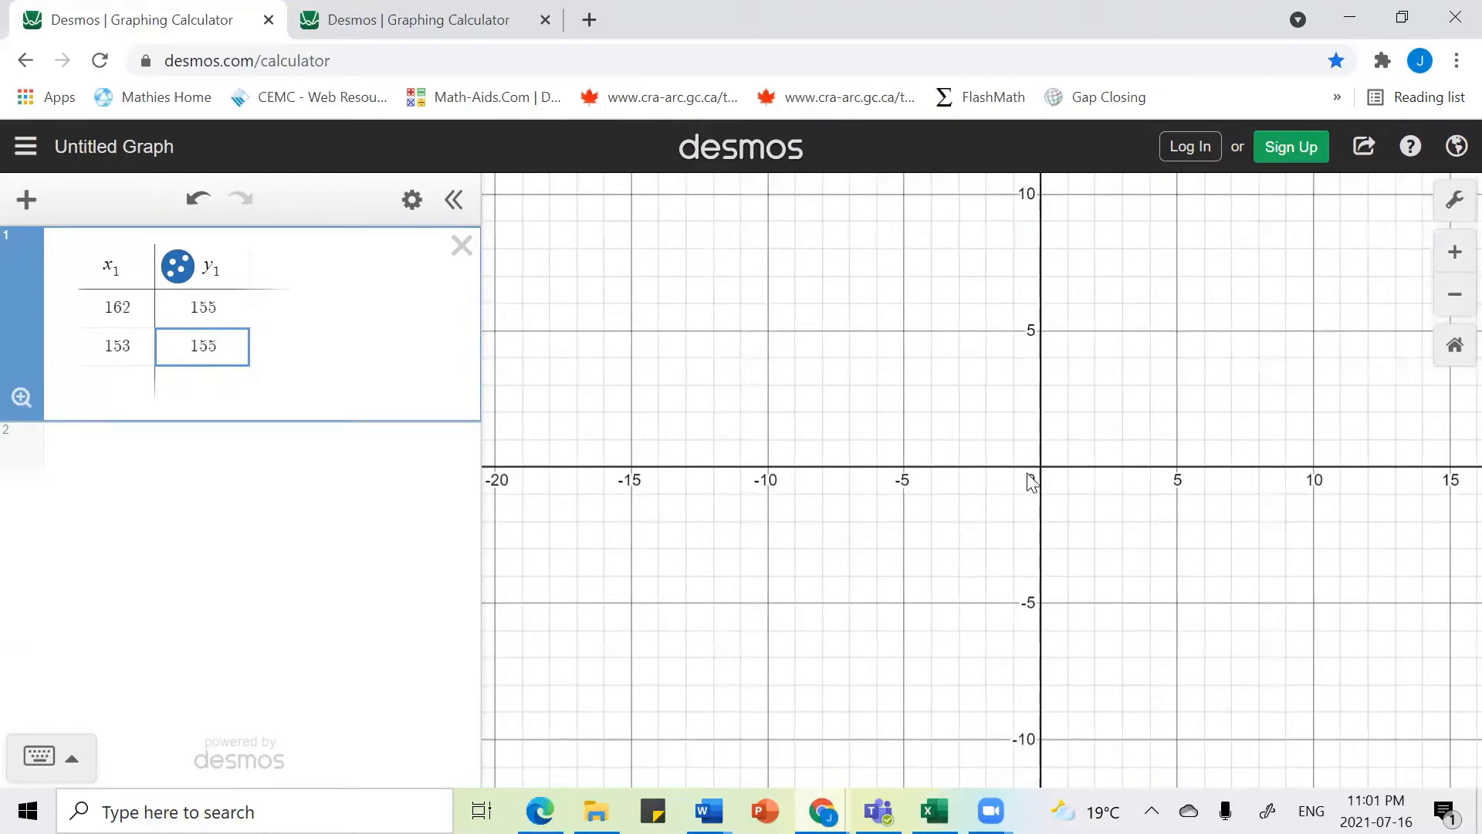
{"action": "left_click_drag", "start_coordinate": [1118, 409], "coordinate": [952, 512]}
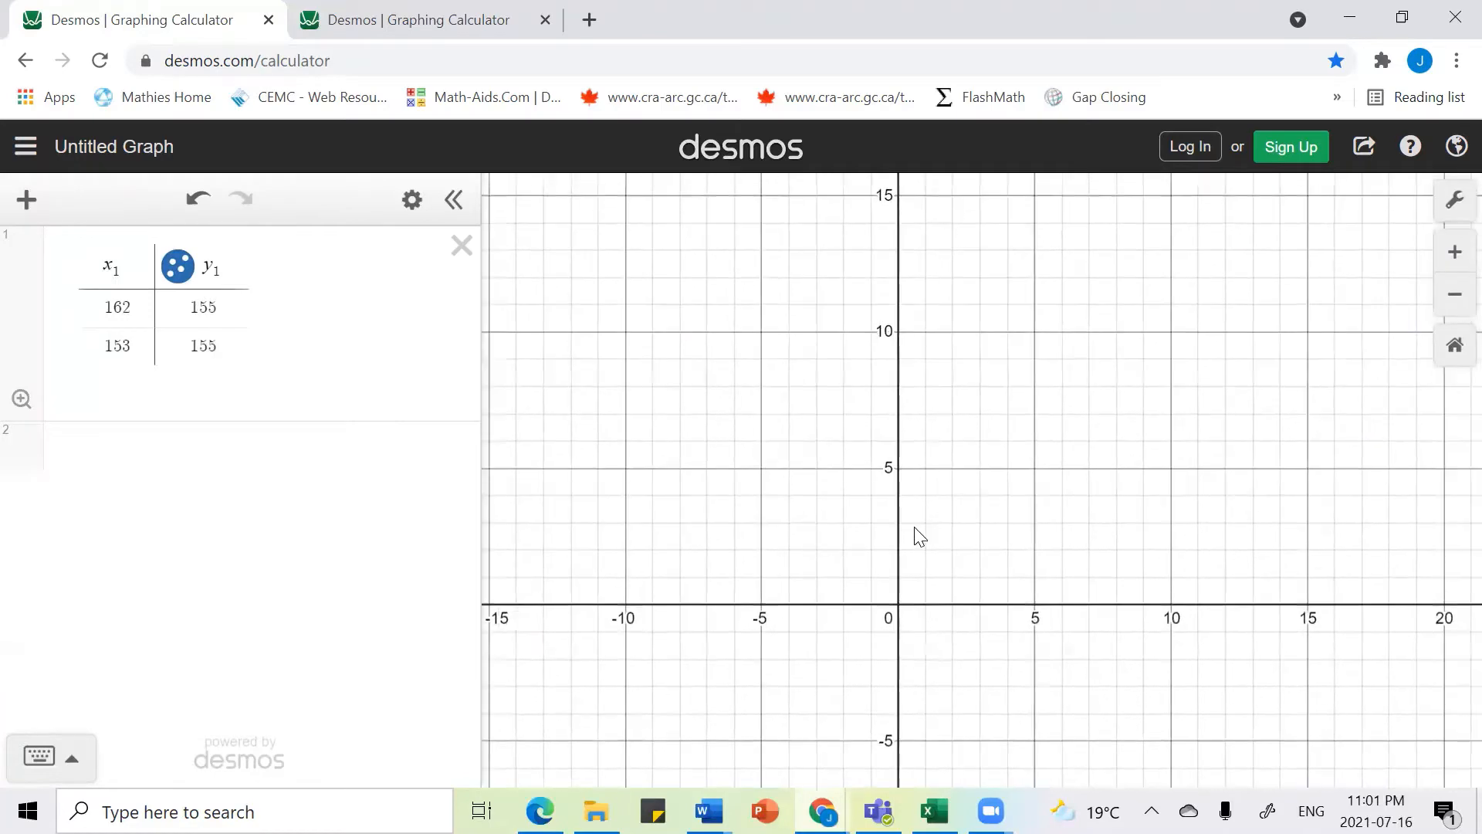
{"action": "scroll", "coordinate": [916, 536], "scroll_direction": "down", "scroll_amount": 5}
{"action": "scroll", "coordinate": [918, 536], "scroll_direction": "down", "scroll_amount": 3}
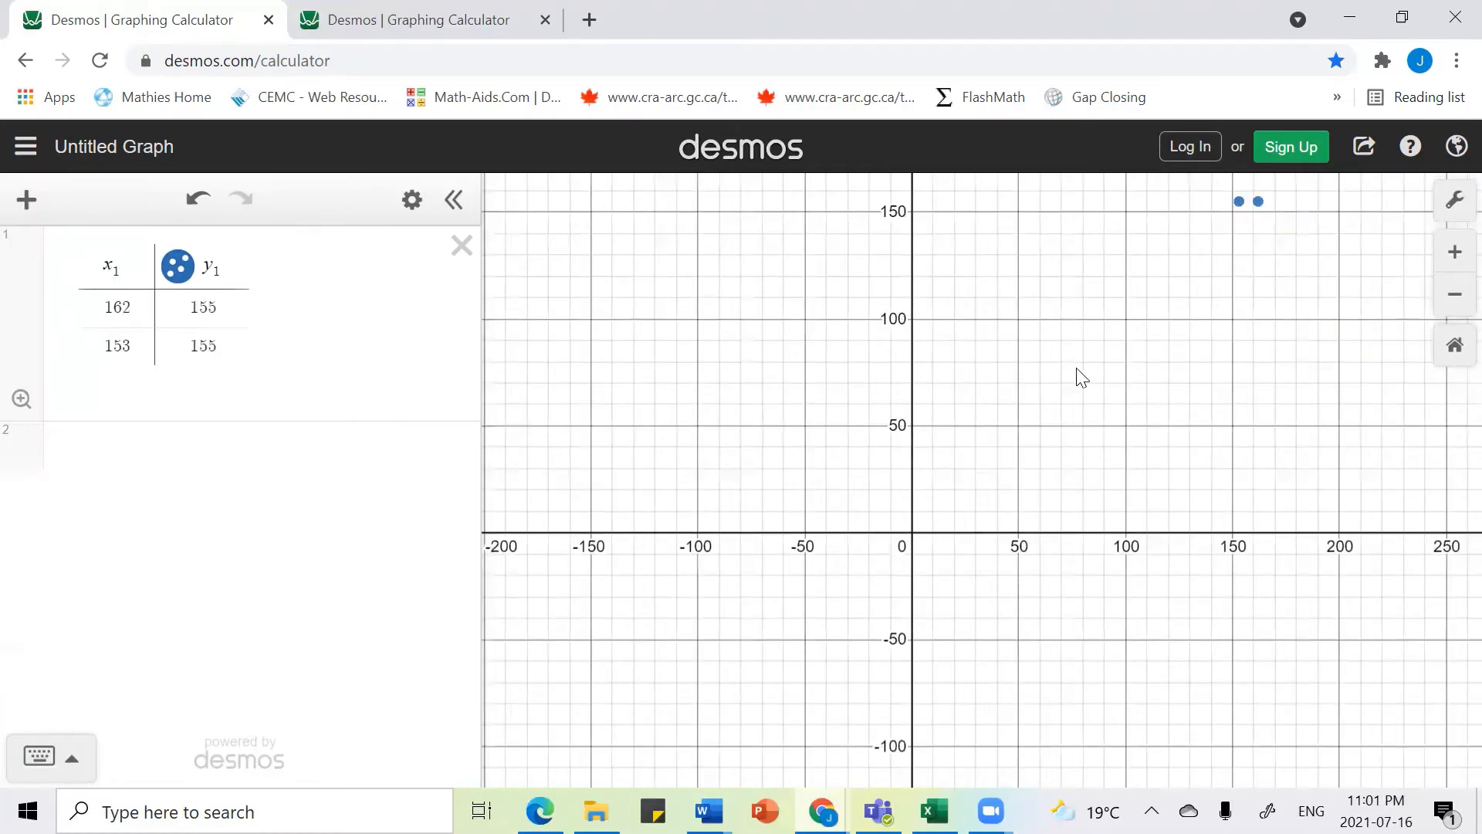
Step: Open the graph settings and set the x-axis range from -10 to 220
{"action": "left_click", "coordinate": [1448, 214]}
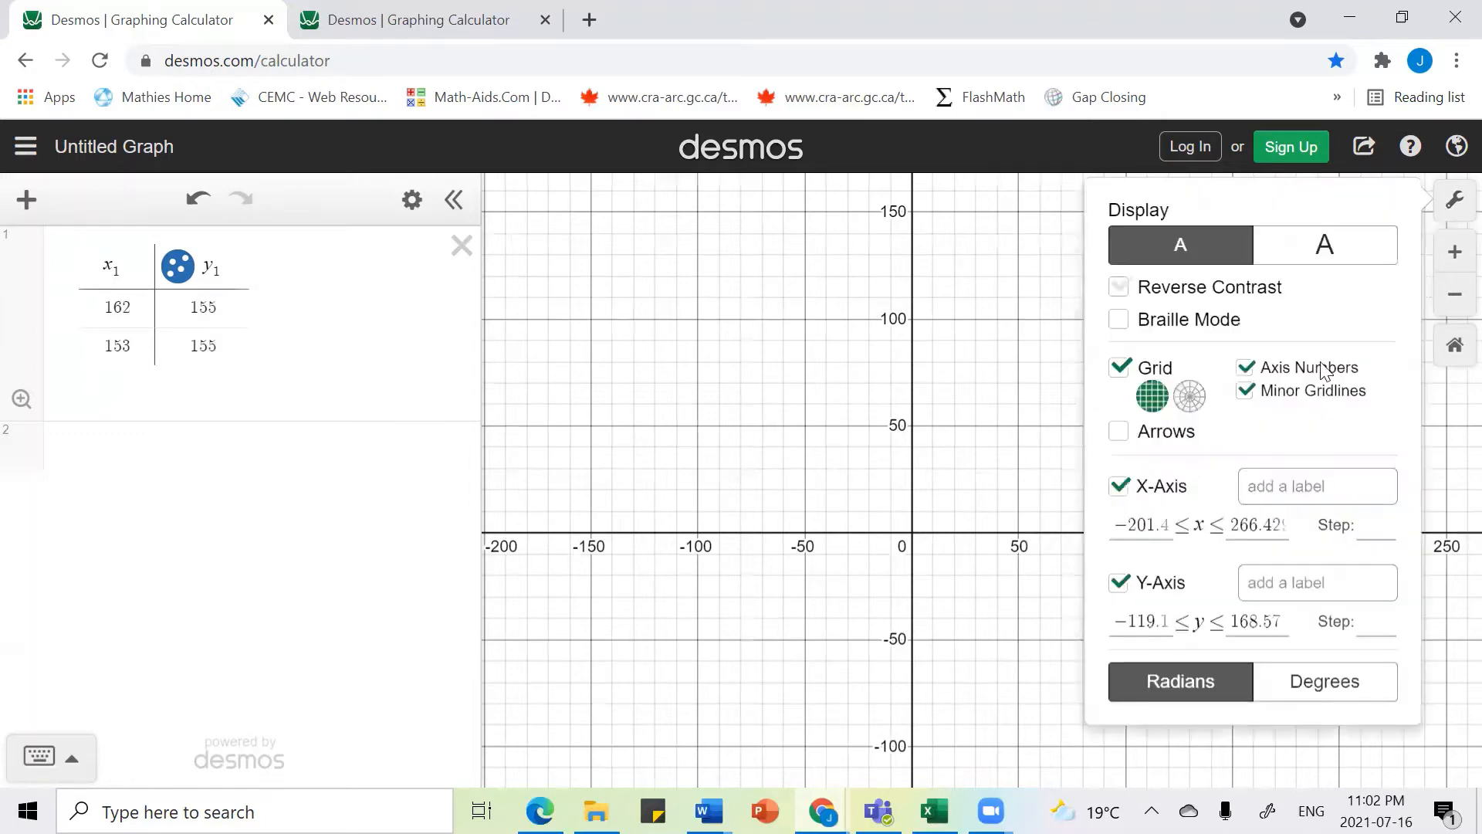
{"action": "left_click", "coordinate": [1166, 525]}
{"action": "left_click", "coordinate": [1166, 524]}
{"action": "left_click", "coordinate": [1167, 524]}
{"action": "key", "text": "BackSpace"}
{"action": "key", "text": "BackSpace"}
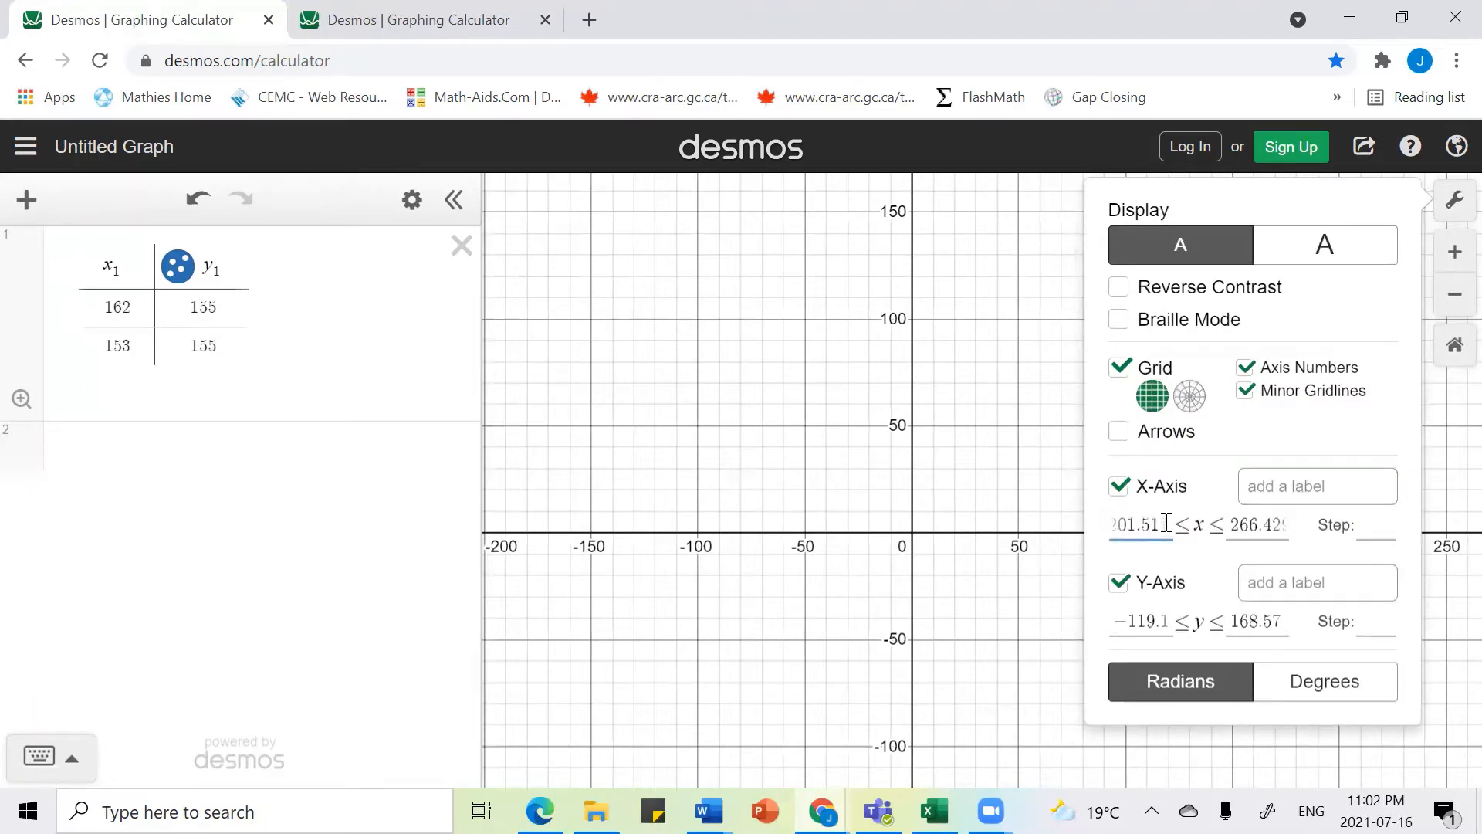
{"action": "key", "text": "BackSpace"}
{"action": "key", "text": "BackSpace"}
{"action": "key", "text": "BackSpace"}
{"action": "key", "text": "BackSpace"}
{"action": "key", "text": "BackSpace"}
{"action": "key", "text": "BackSpace"}
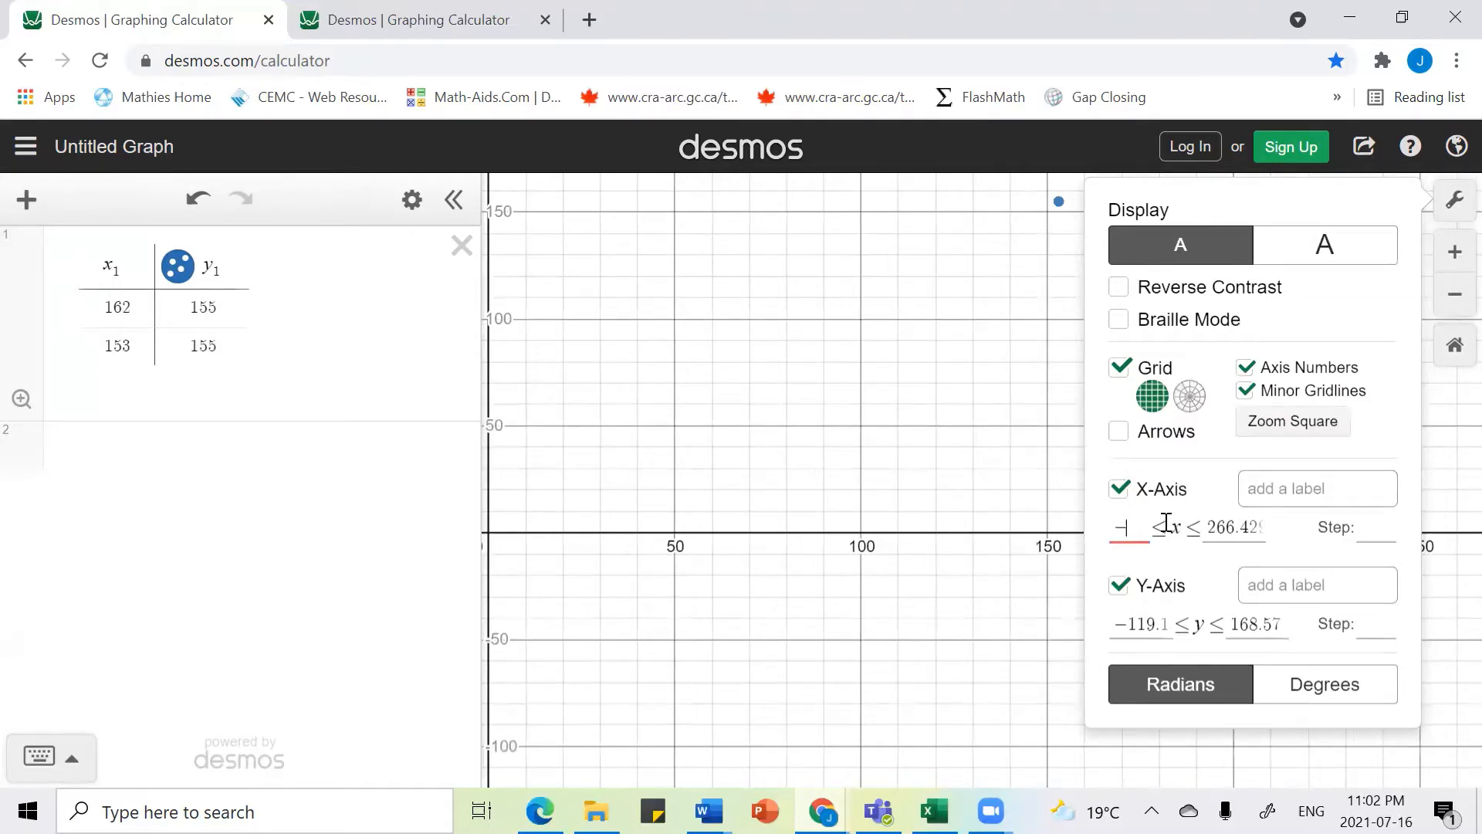
{"action": "type", "text": "10"}
{"action": "key", "text": "Tab"}
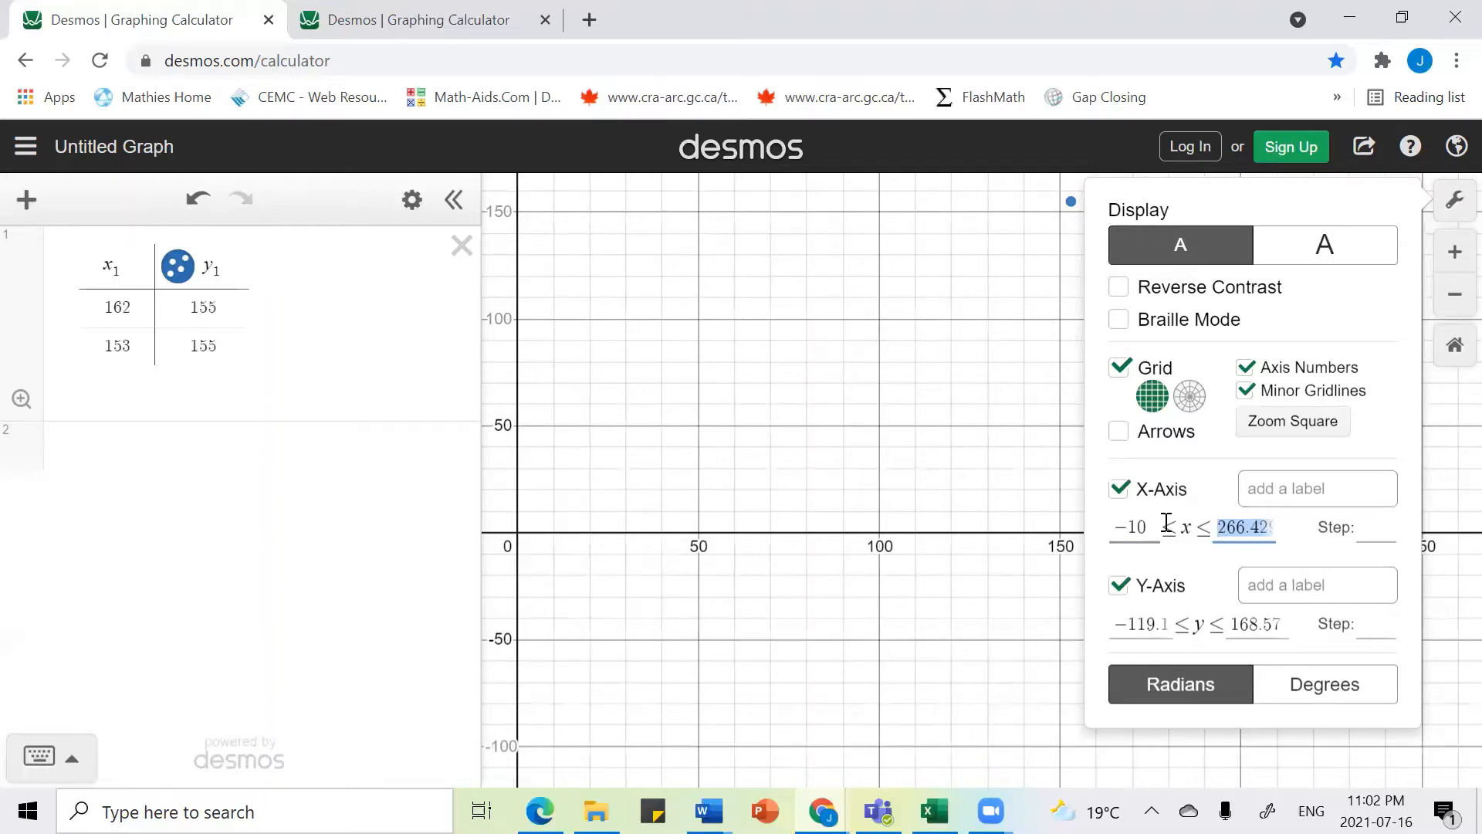
{"action": "type", "text": "25"}
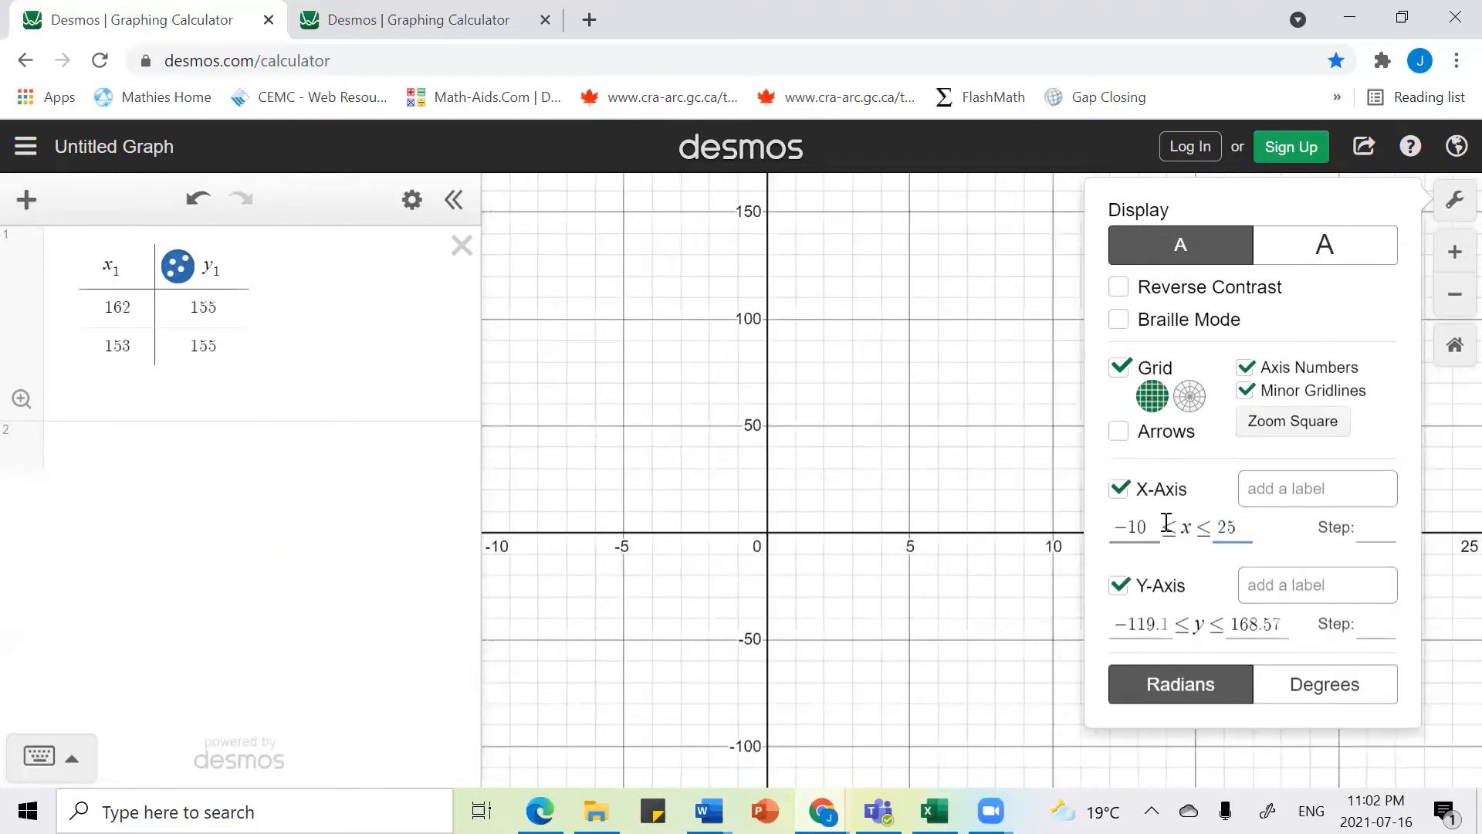
{"action": "key", "text": "BackSpace"}
{"action": "type", "text": "20"}
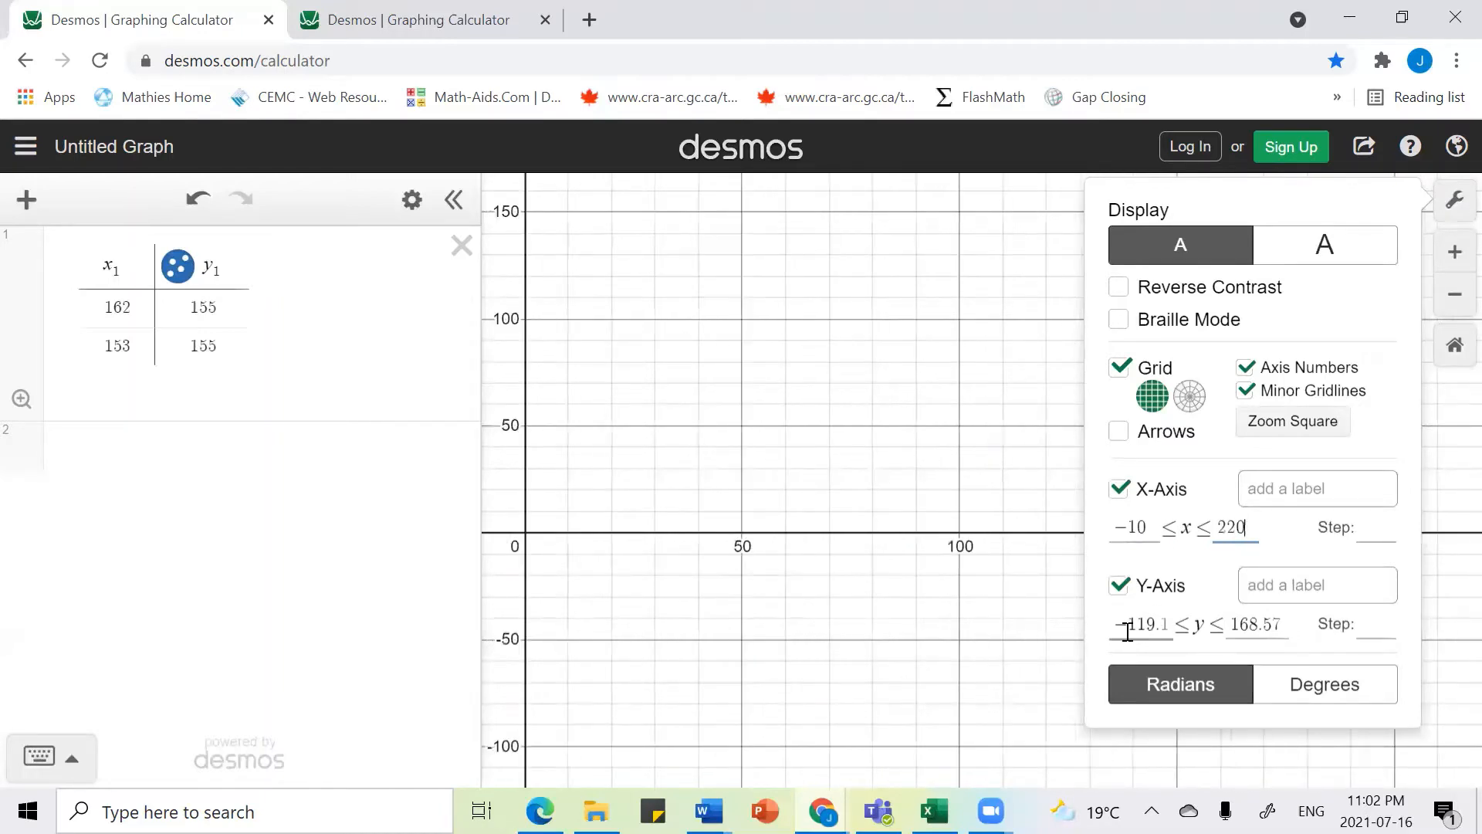
Step: Set the y-axis range from -10 to 220
{"action": "left_click_drag", "start_coordinate": [1129, 623], "coordinate": [1190, 626]}
{"action": "type", "text": "-10"}
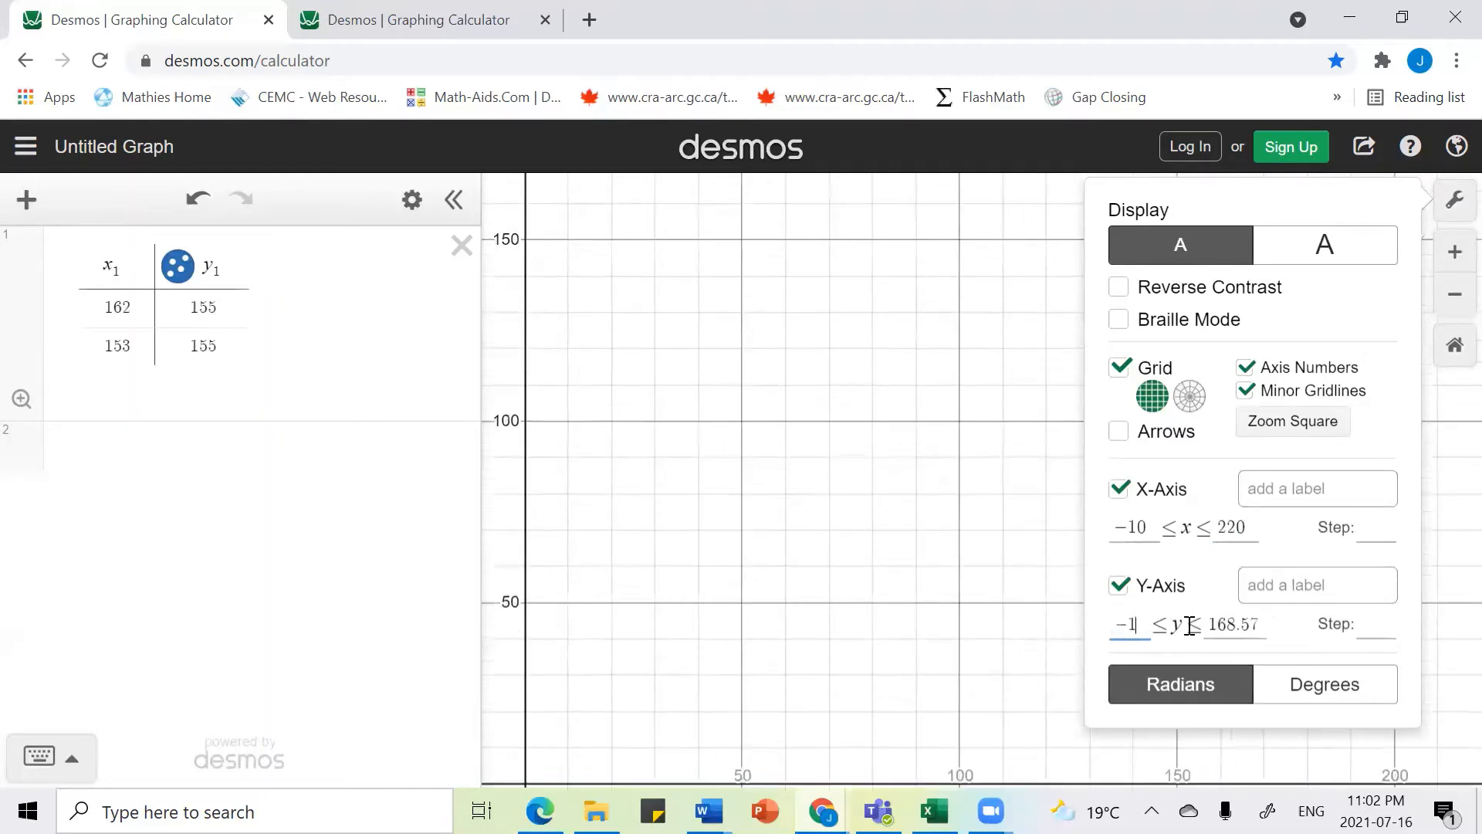
{"action": "key", "text": "Tab"}
{"action": "type", "text": "220"}
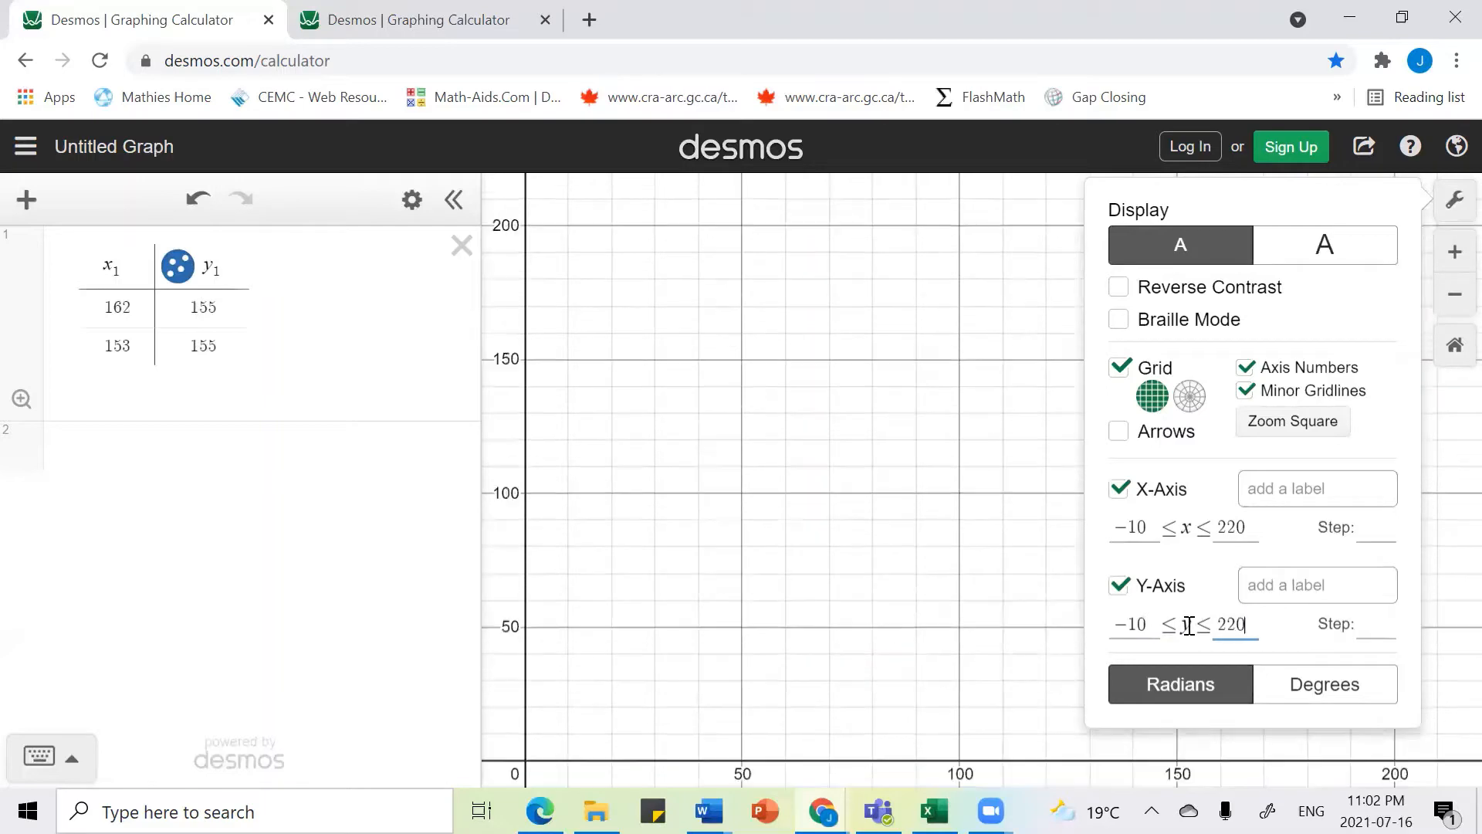
Step: Set the step for both the x-axis and the y-axis to 10
{"action": "left_click", "coordinate": [1384, 527]}
{"action": "type", "text": "20"}
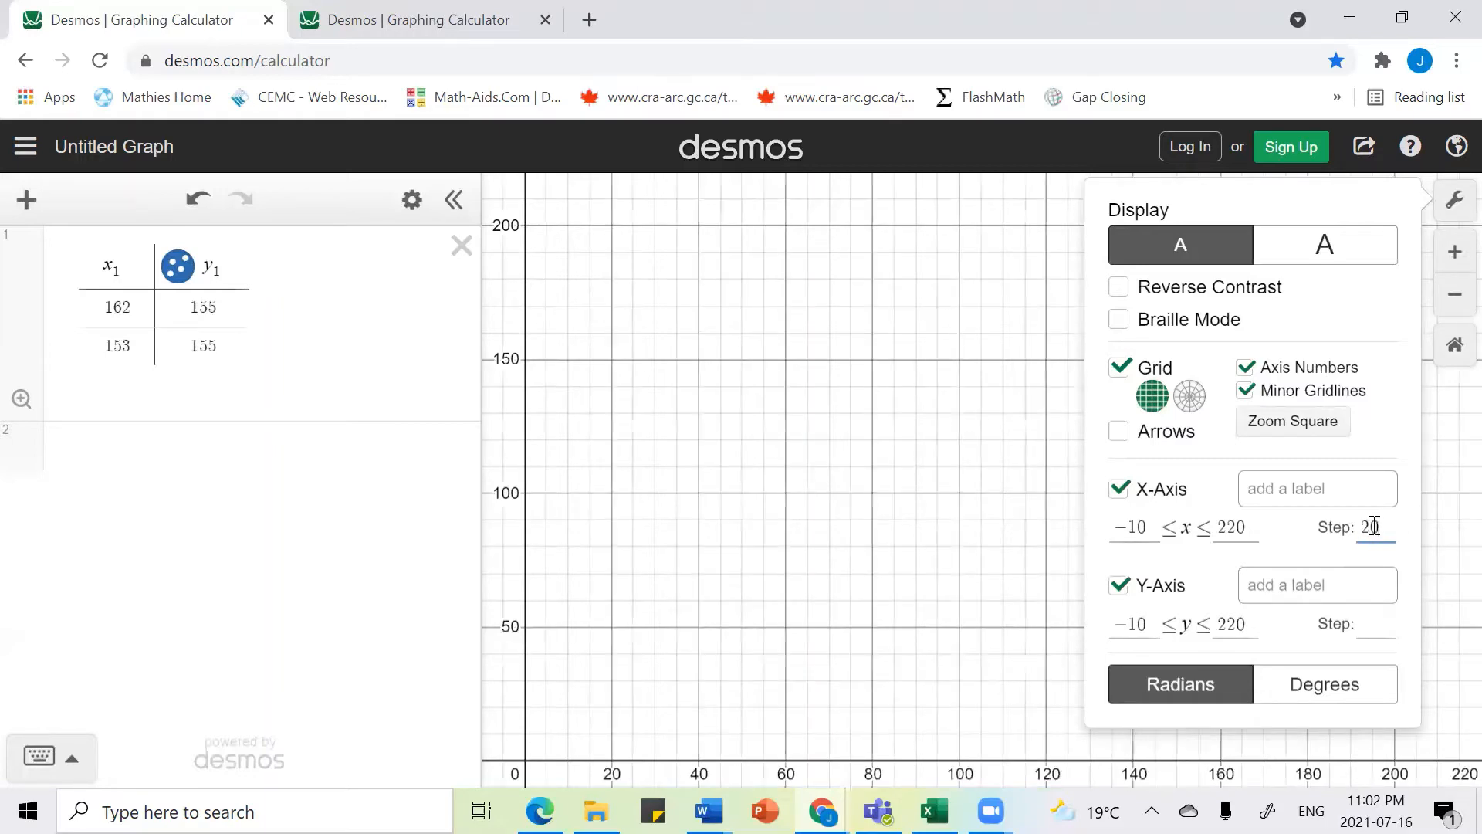
{"action": "key", "text": "BackSpace"}
{"action": "key", "text": "BackSpace"}
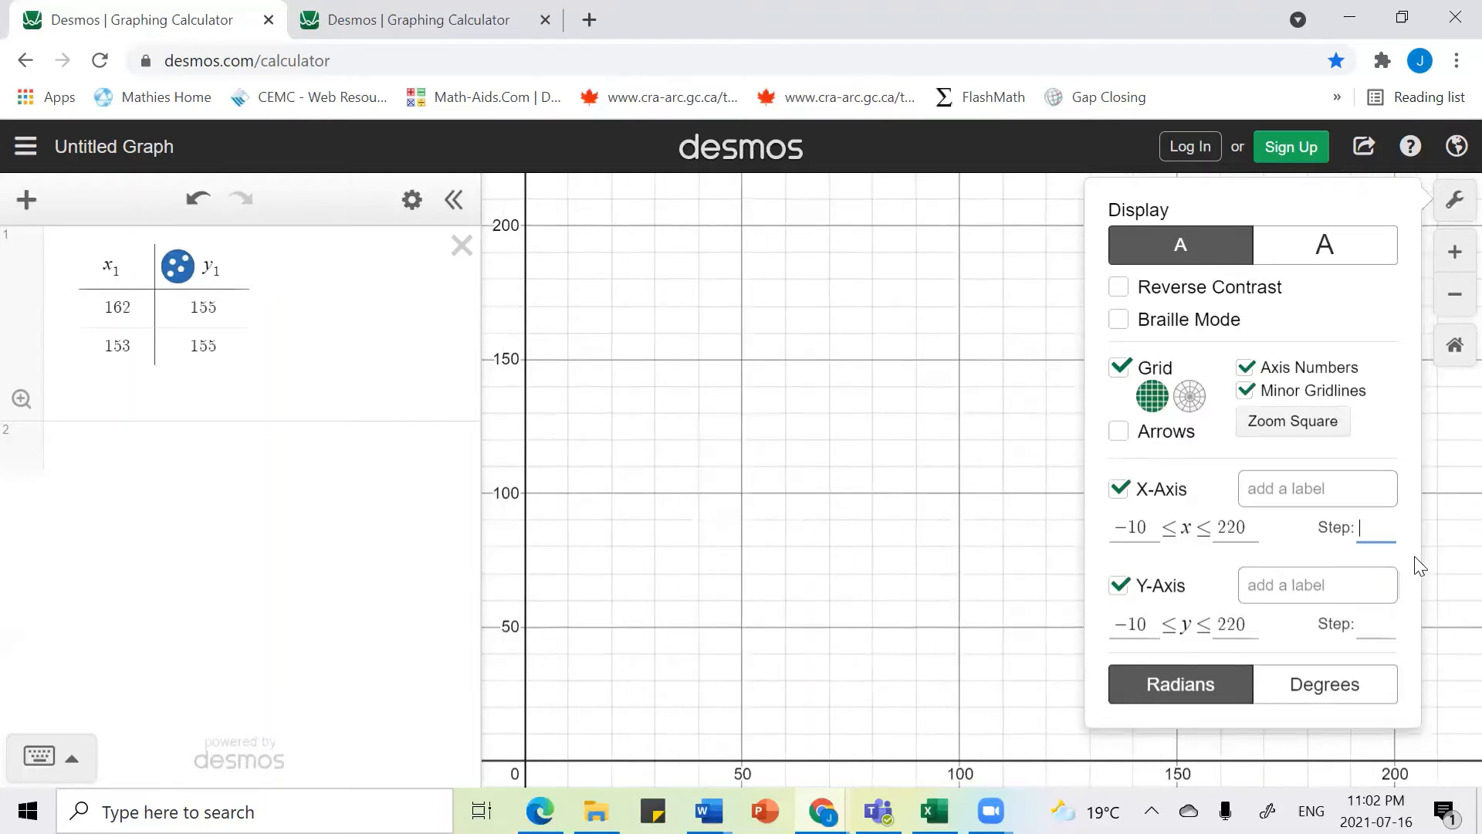
{"action": "type", "text": "10"}
{"action": "left_click", "coordinate": [1370, 623]}
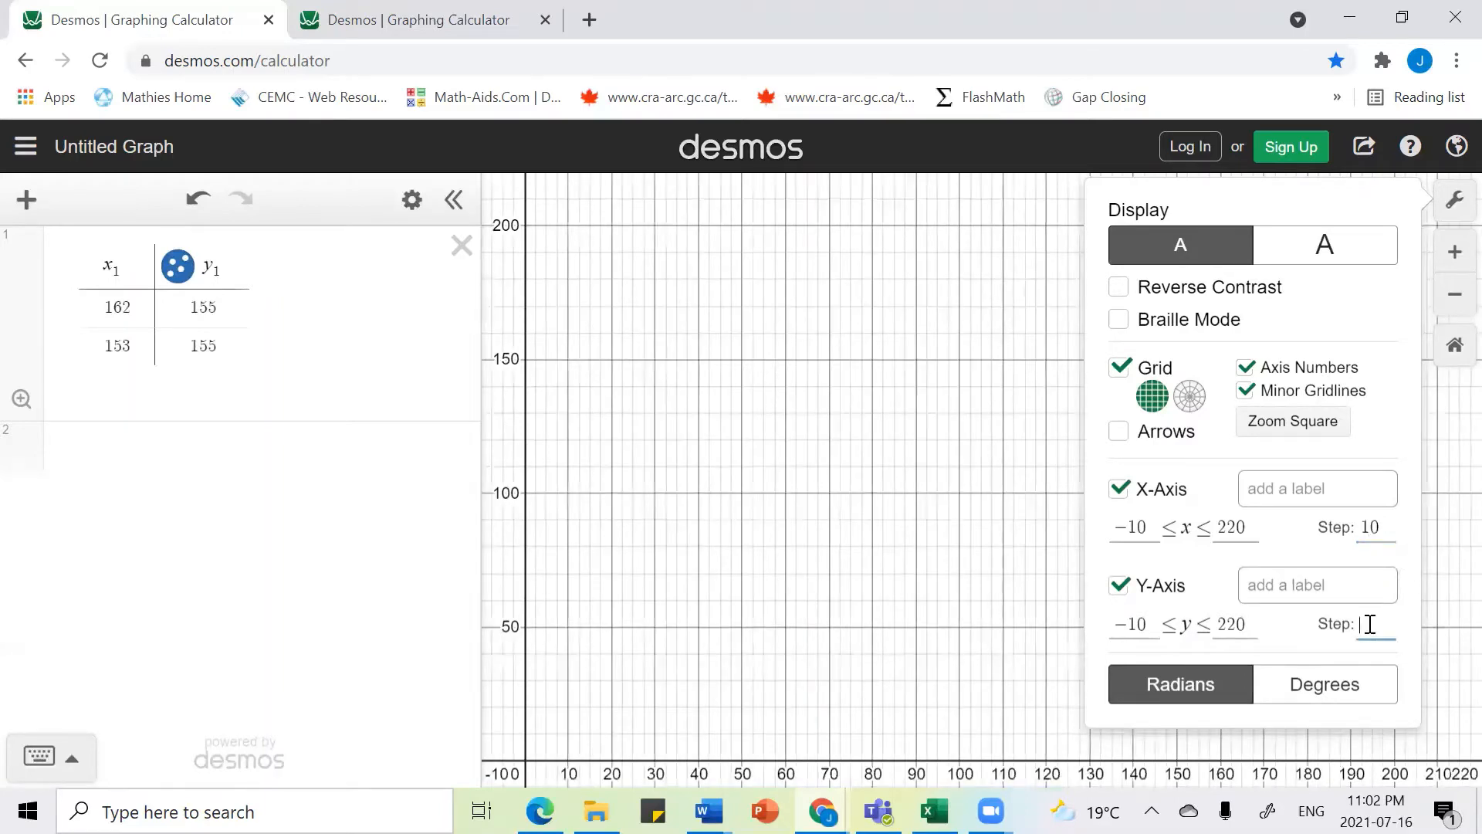
{"action": "type", "text": "10"}
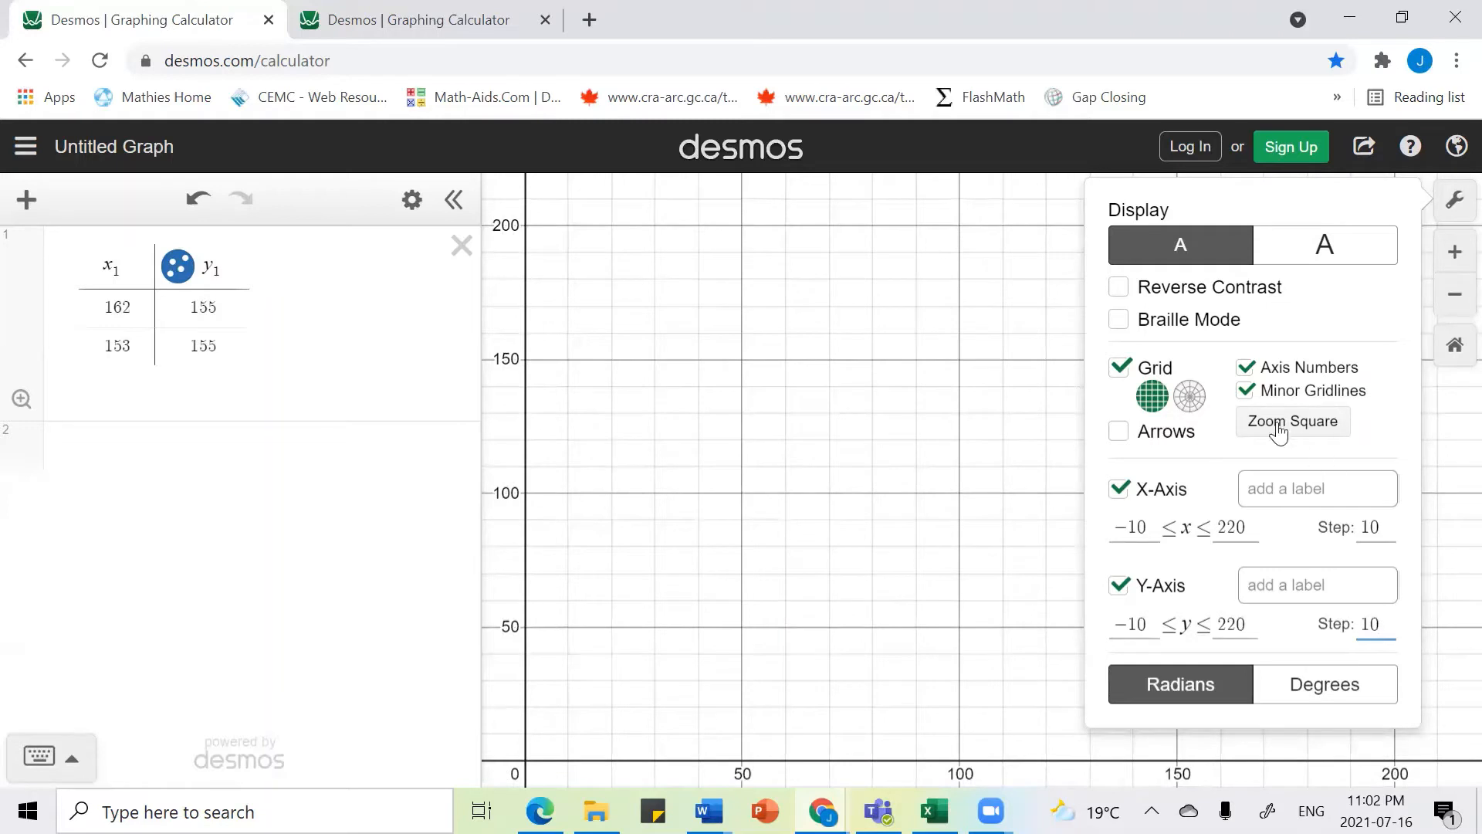
Step: Close the graph settings and zoom and pan around the plotted points to inspect the grid
{"action": "left_click", "coordinate": [1246, 391]}
{"action": "left_click", "coordinate": [1245, 391]}
{"action": "left_click", "coordinate": [845, 498]}
{"action": "scroll", "coordinate": [846, 497], "scroll_direction": "down", "scroll_amount": 5}
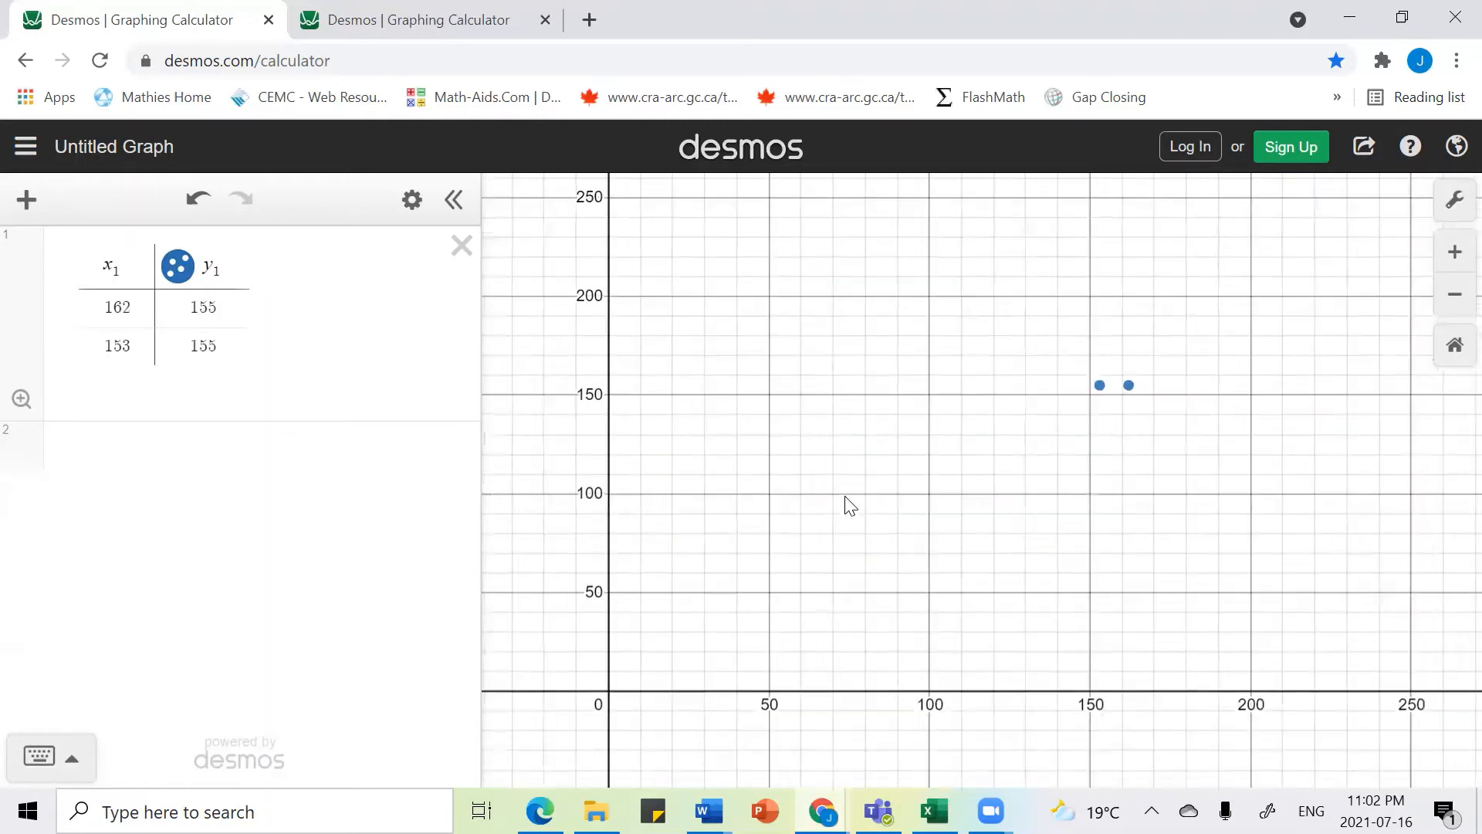
{"action": "scroll", "coordinate": [845, 498], "scroll_direction": "up", "scroll_amount": 5}
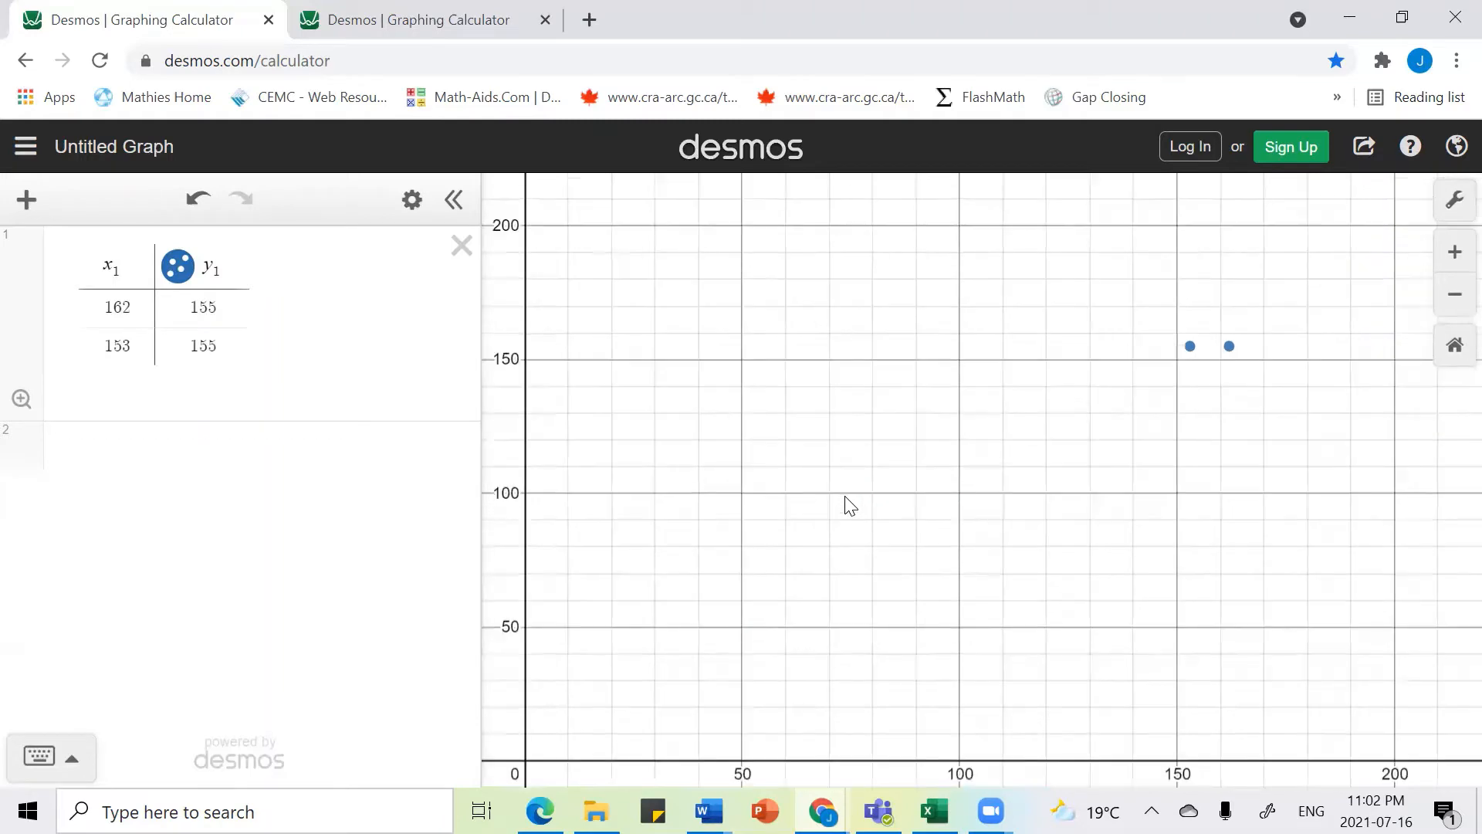
{"action": "left_click_drag", "start_coordinate": [849, 505], "coordinate": [900, 456]}
{"action": "scroll", "coordinate": [767, 542], "scroll_direction": "up", "scroll_amount": 3}
{"action": "scroll", "coordinate": [767, 543], "scroll_direction": "down", "scroll_amount": 2}
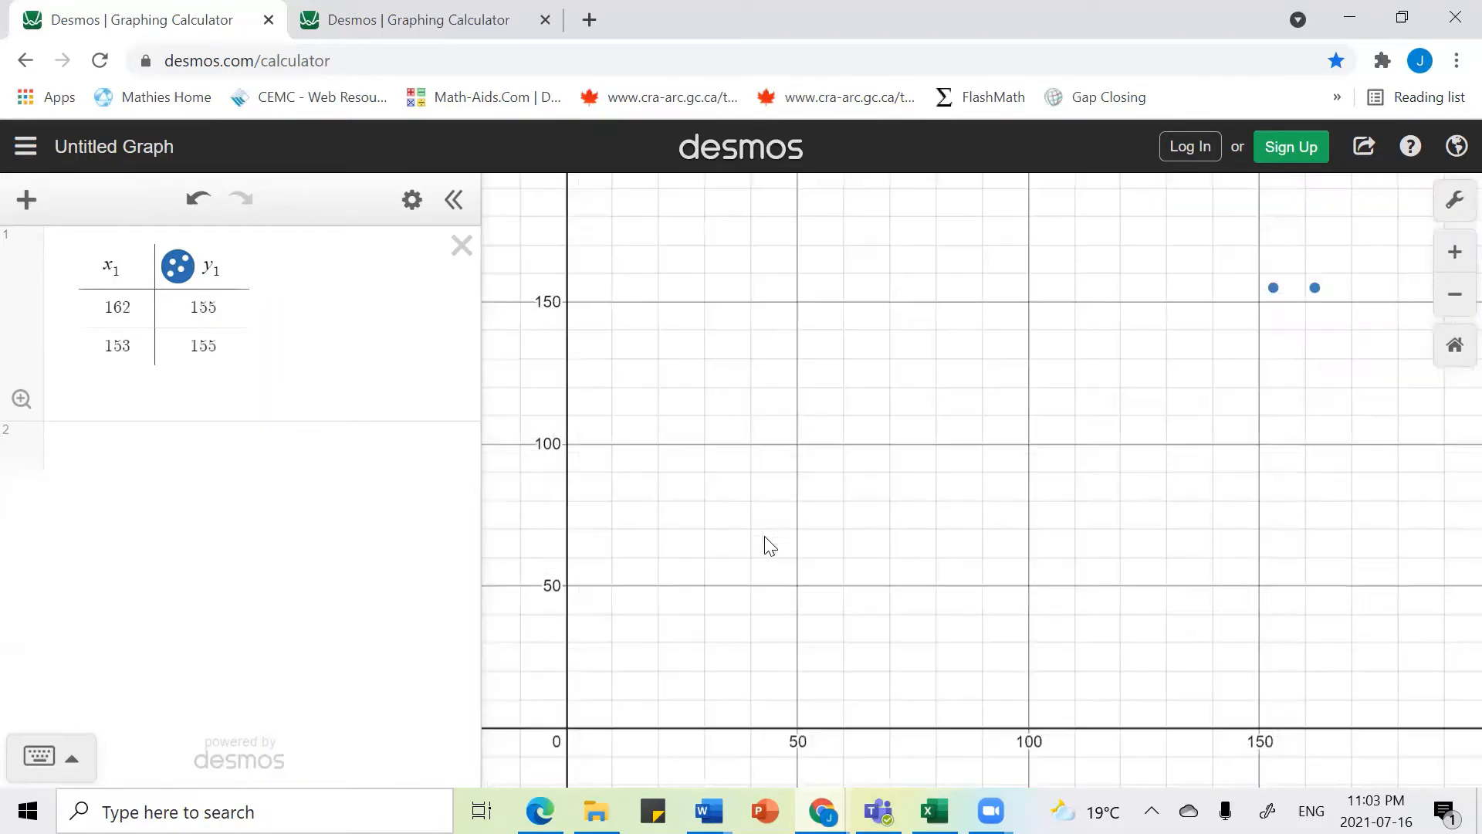
{"action": "scroll", "coordinate": [770, 545], "scroll_direction": "up", "scroll_amount": 1}
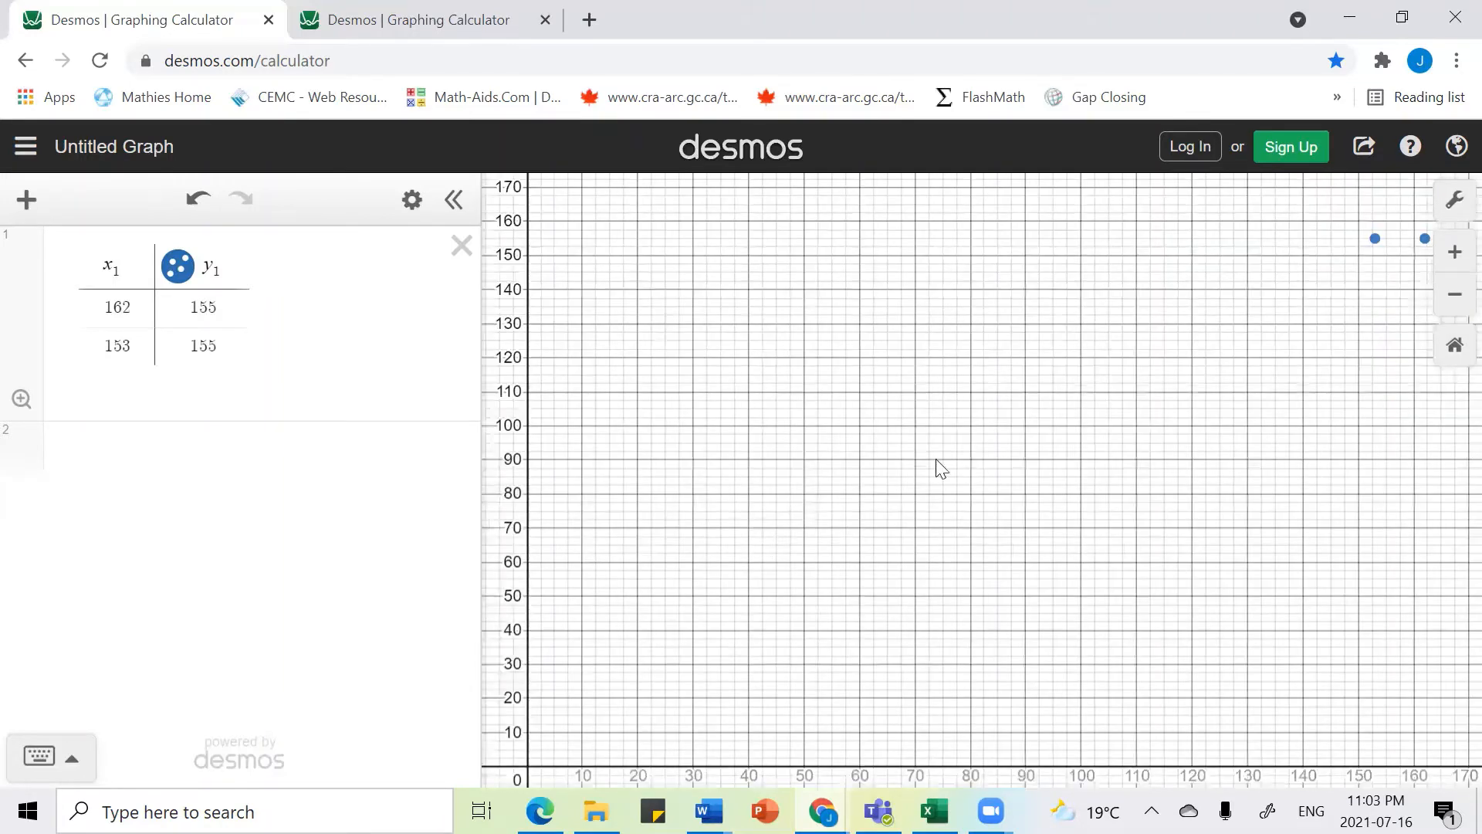
{"action": "left_click_drag", "start_coordinate": [939, 466], "coordinate": [913, 480]}
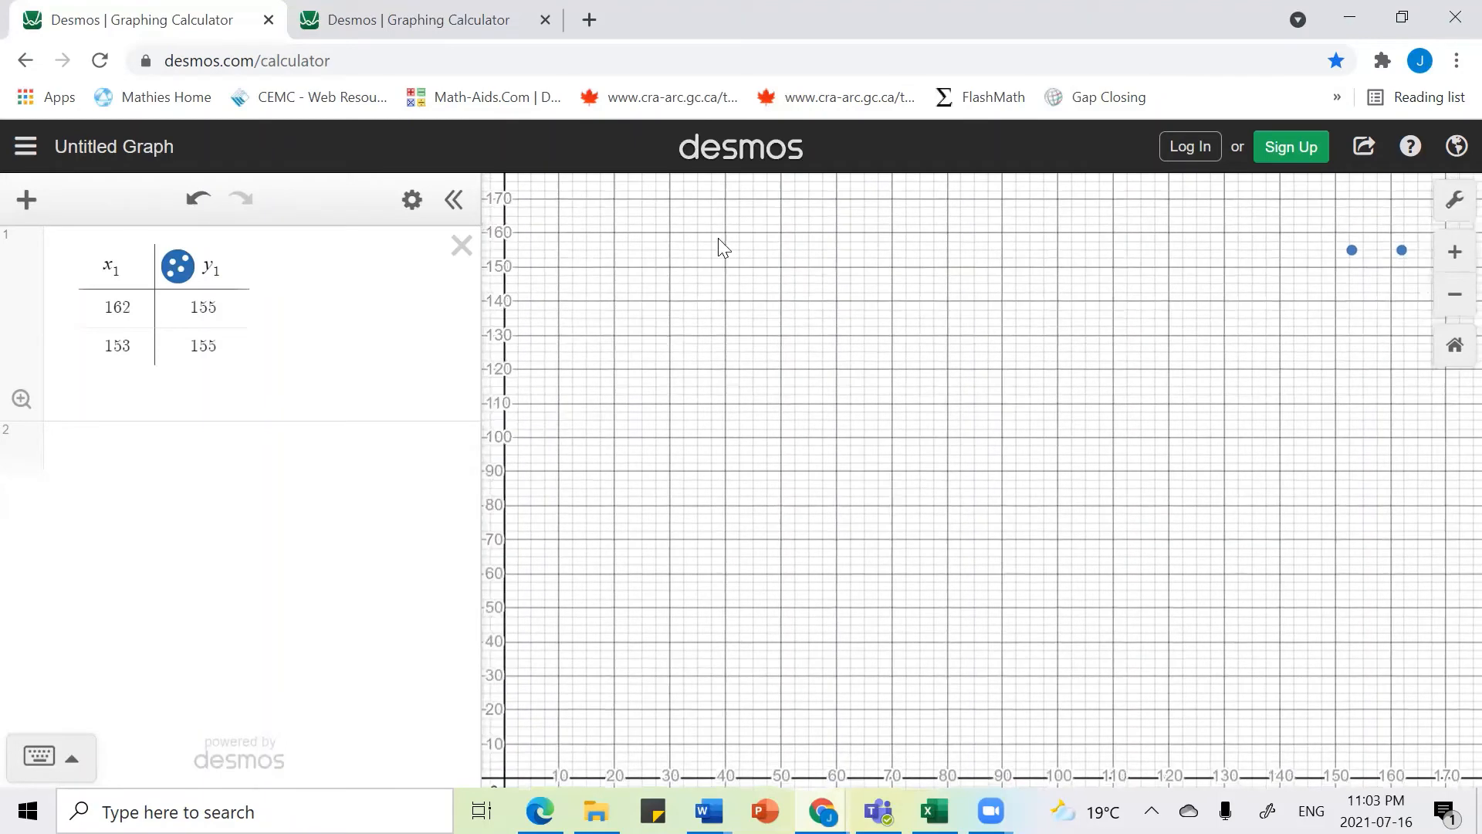
Step: Review the full data table of the completed example in the second tab
{"action": "left_click", "coordinate": [423, 26]}
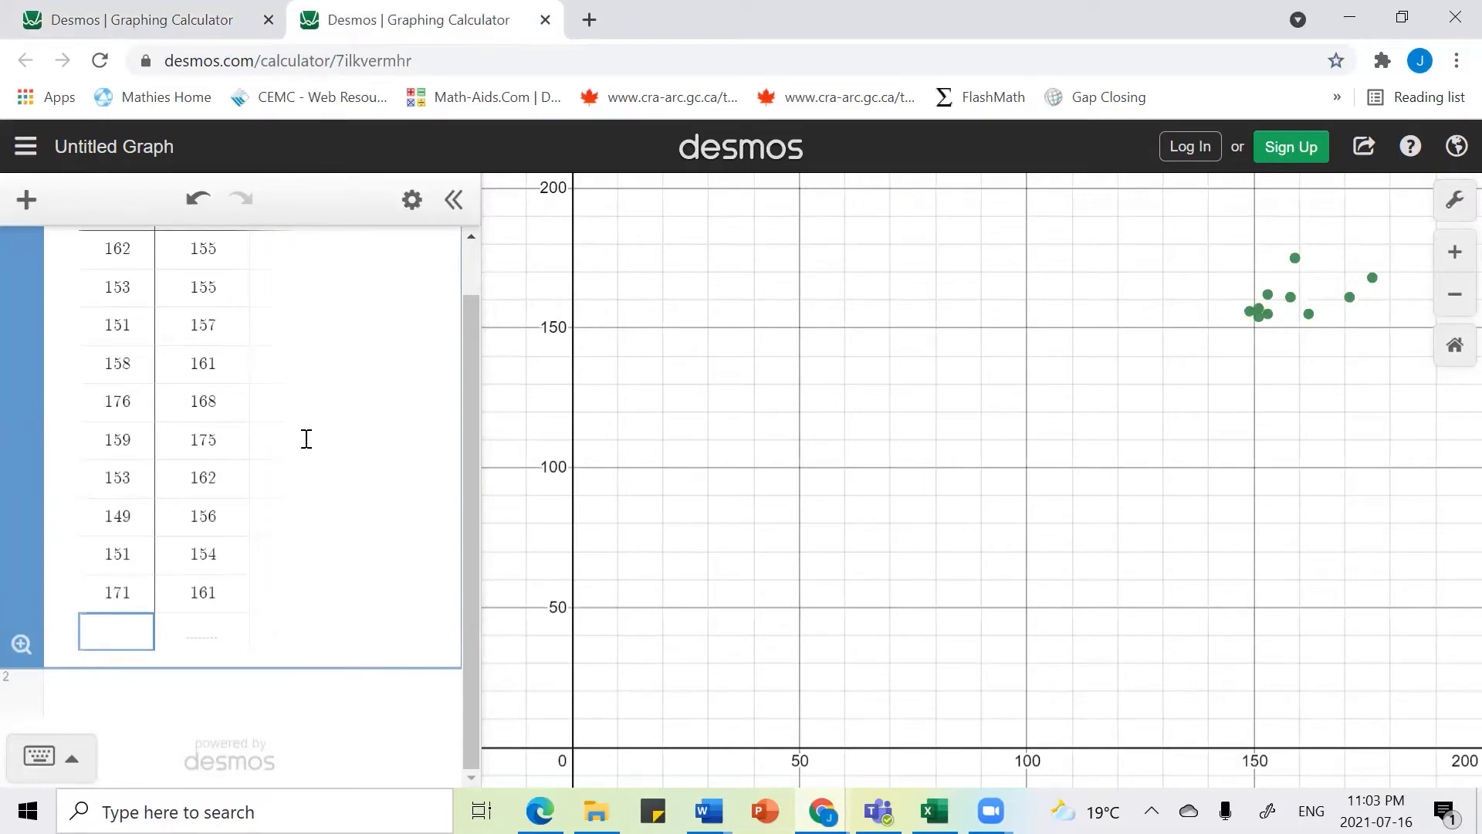
{"action": "scroll", "coordinate": [304, 437], "scroll_direction": "up", "scroll_amount": 2}
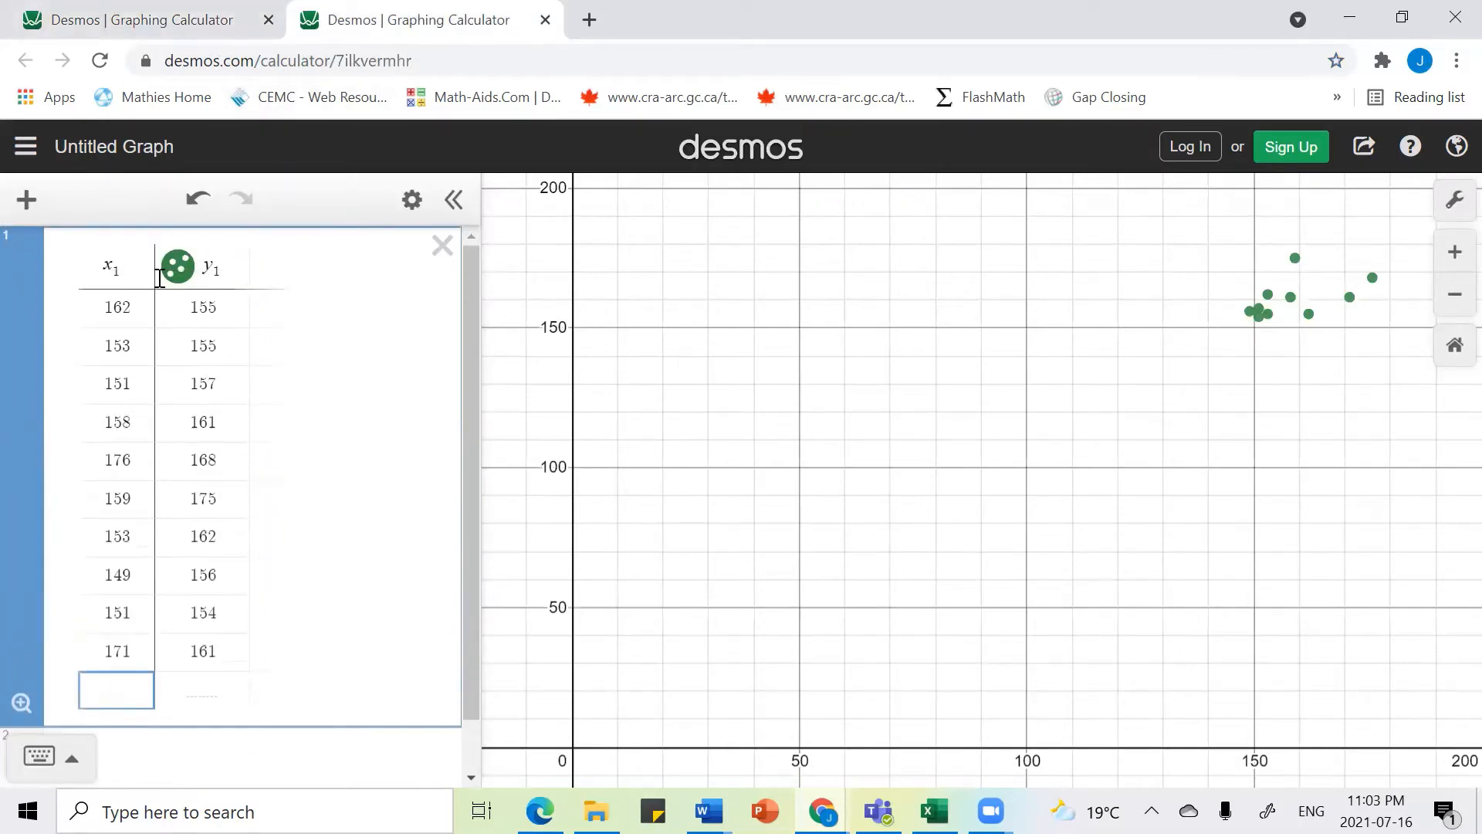
Step: Compare the graph settings of the first tab with the completed example in the second tab
{"action": "left_click", "coordinate": [184, 23]}
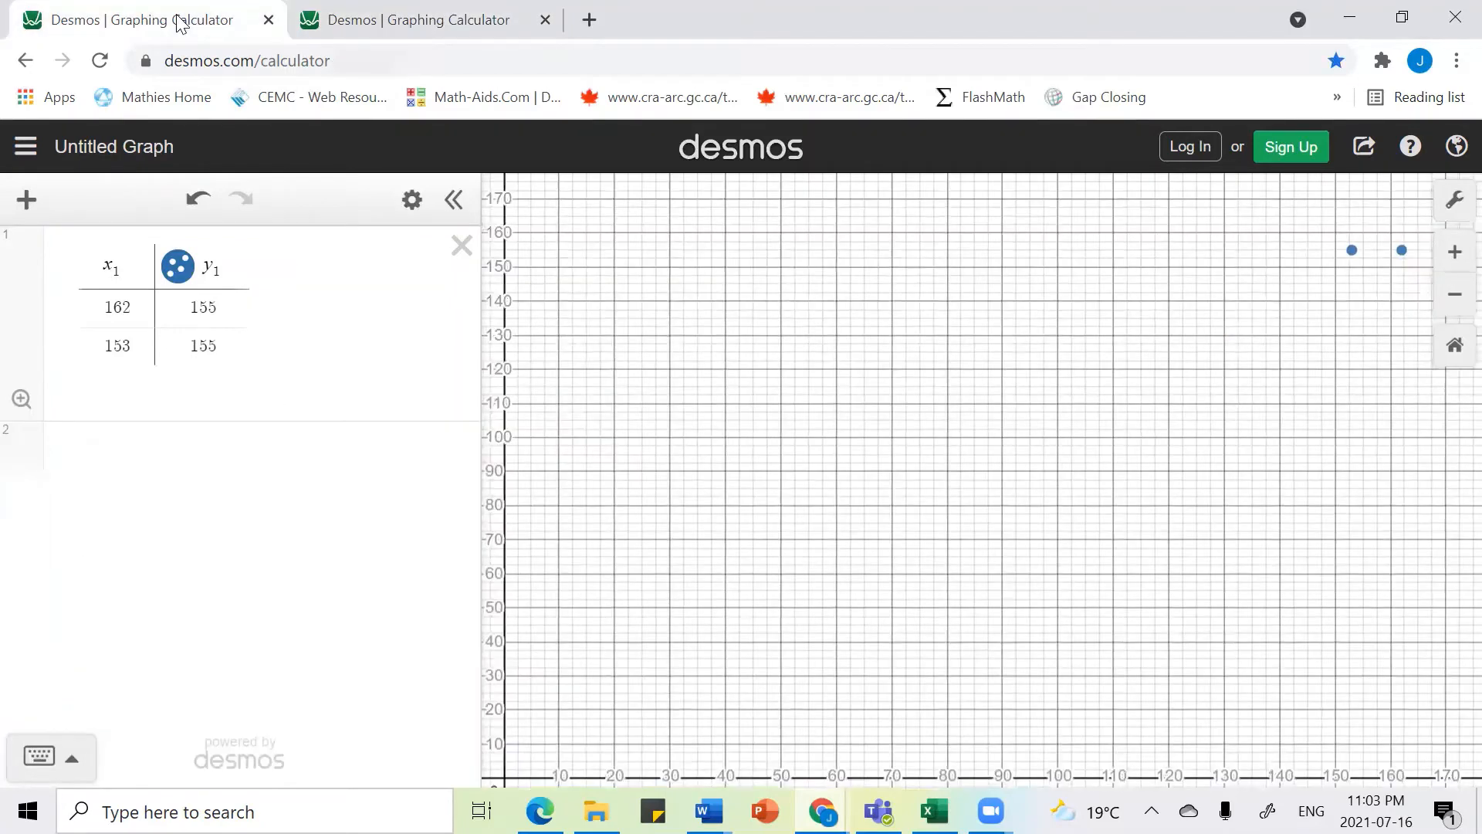
{"action": "left_click", "coordinate": [1454, 202]}
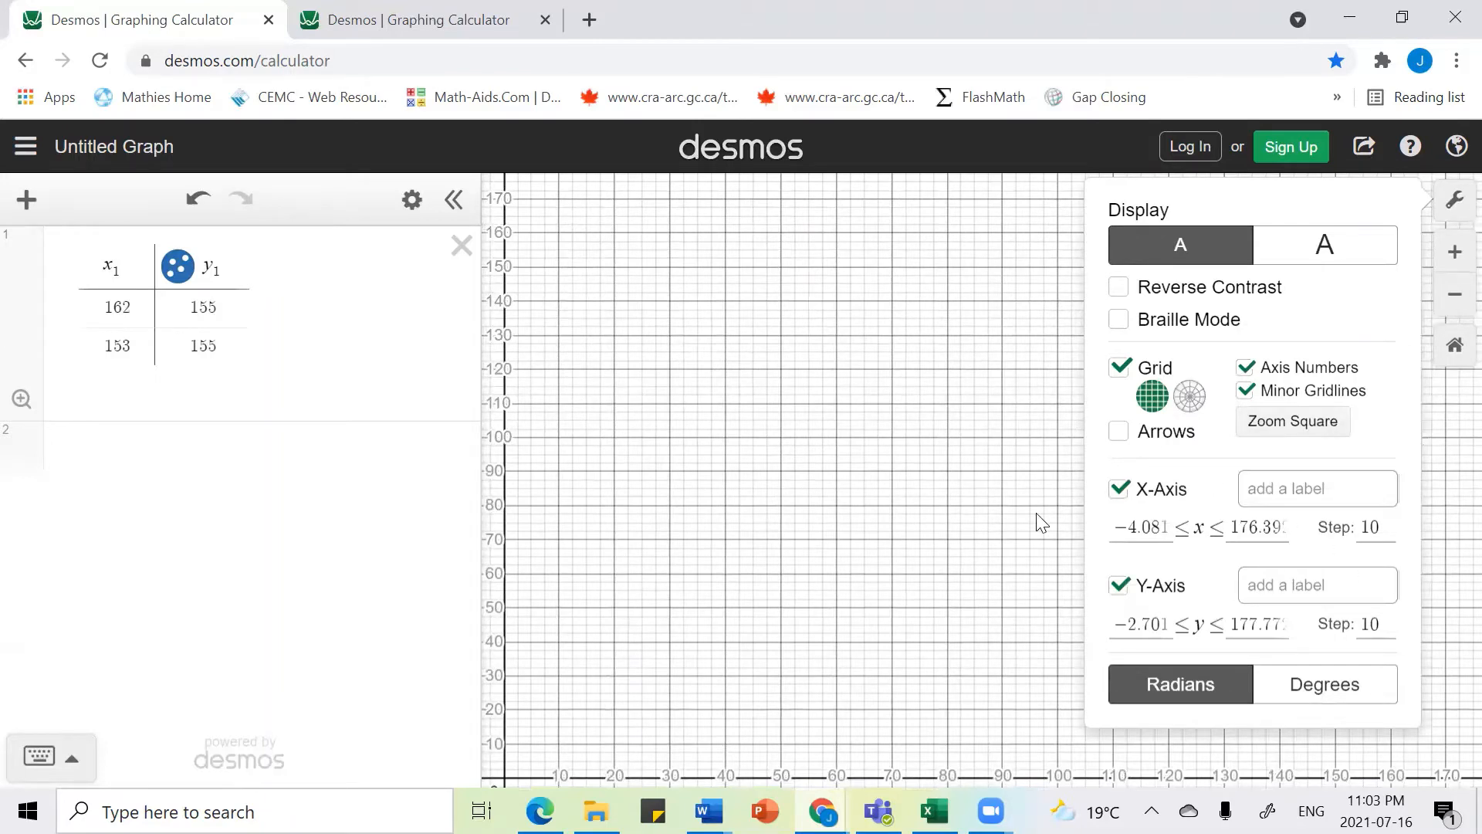
{"action": "left_click", "coordinate": [852, 434]}
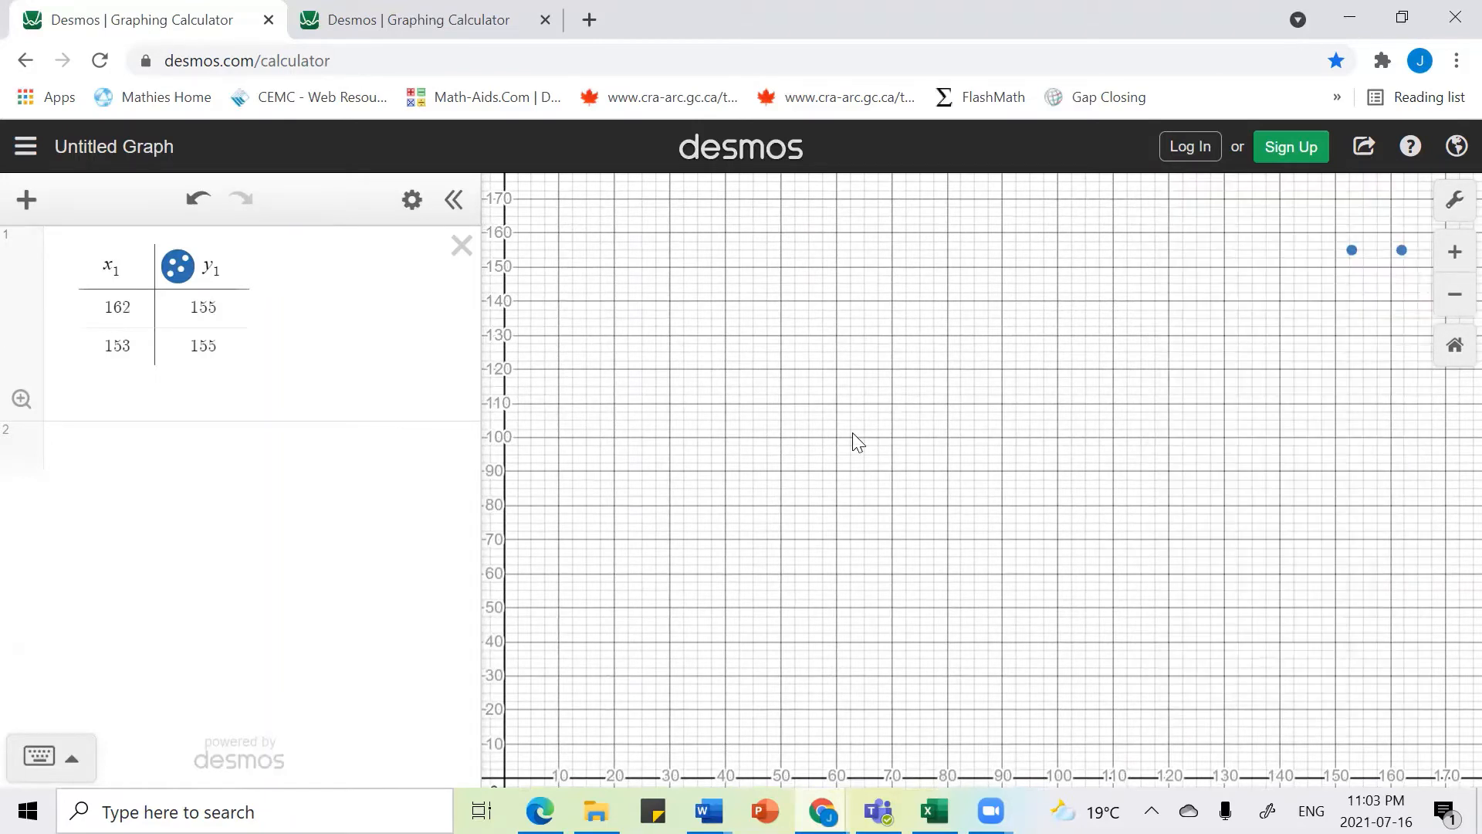
{"action": "left_click", "coordinate": [424, 23]}
{"action": "scroll", "coordinate": [158, 722], "scroll_direction": "down", "scroll_amount": 1}
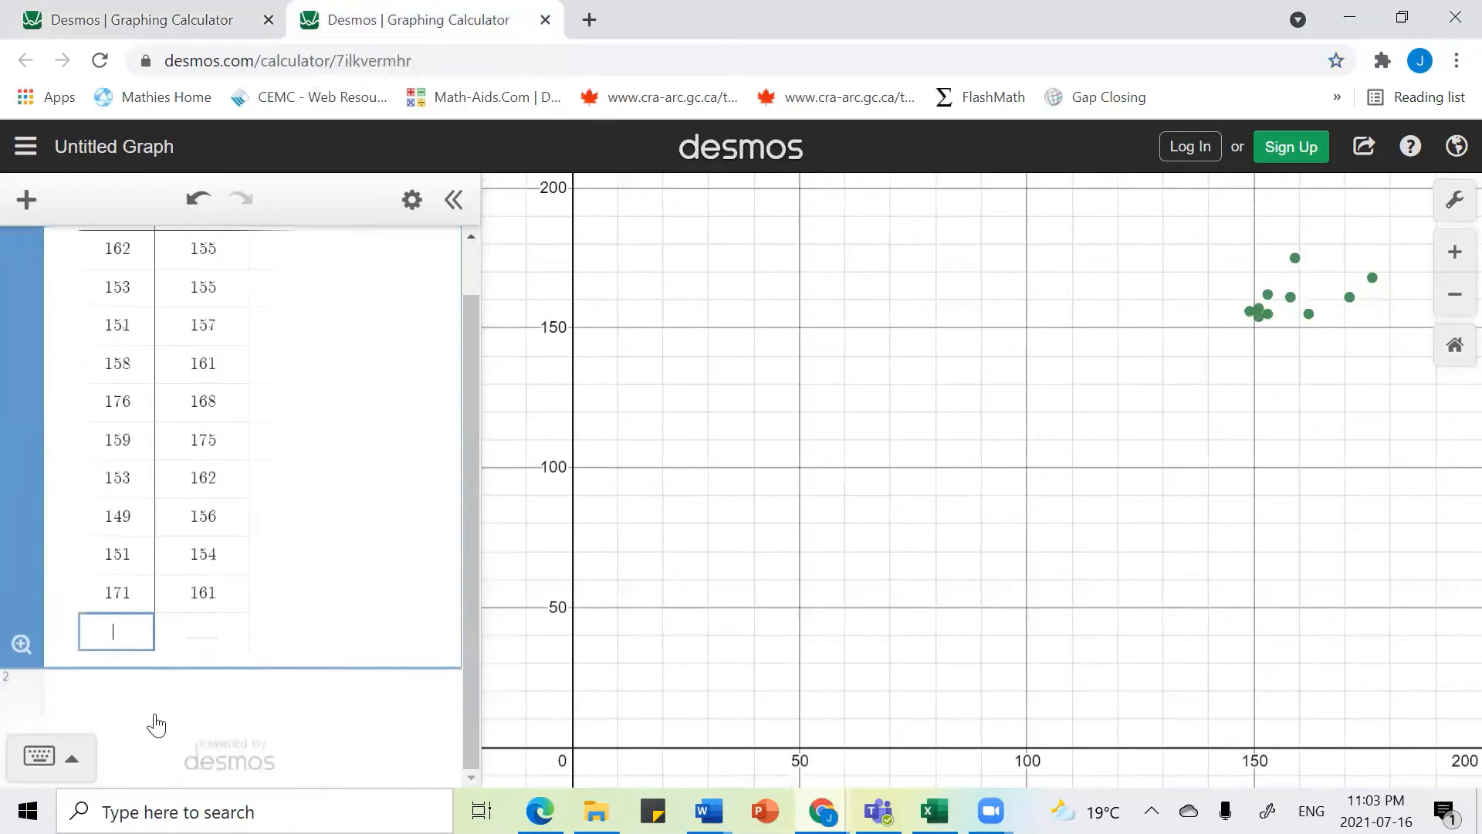
Step: Enter the linear regression y1 ~ mx1 + b in a new expression line below the table
{"action": "left_click", "coordinate": [113, 721]}
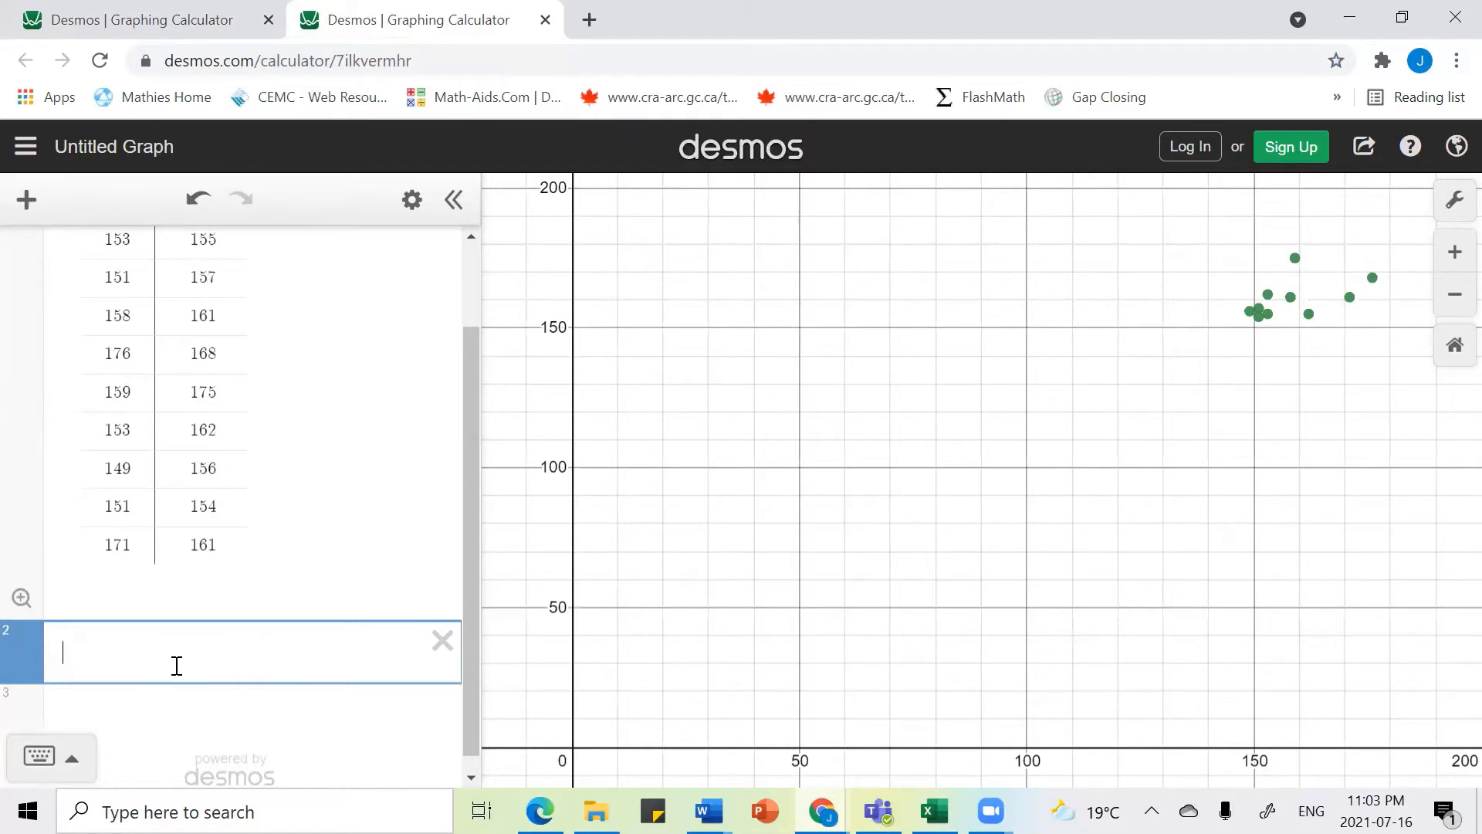
{"action": "type", "text": "y1"}
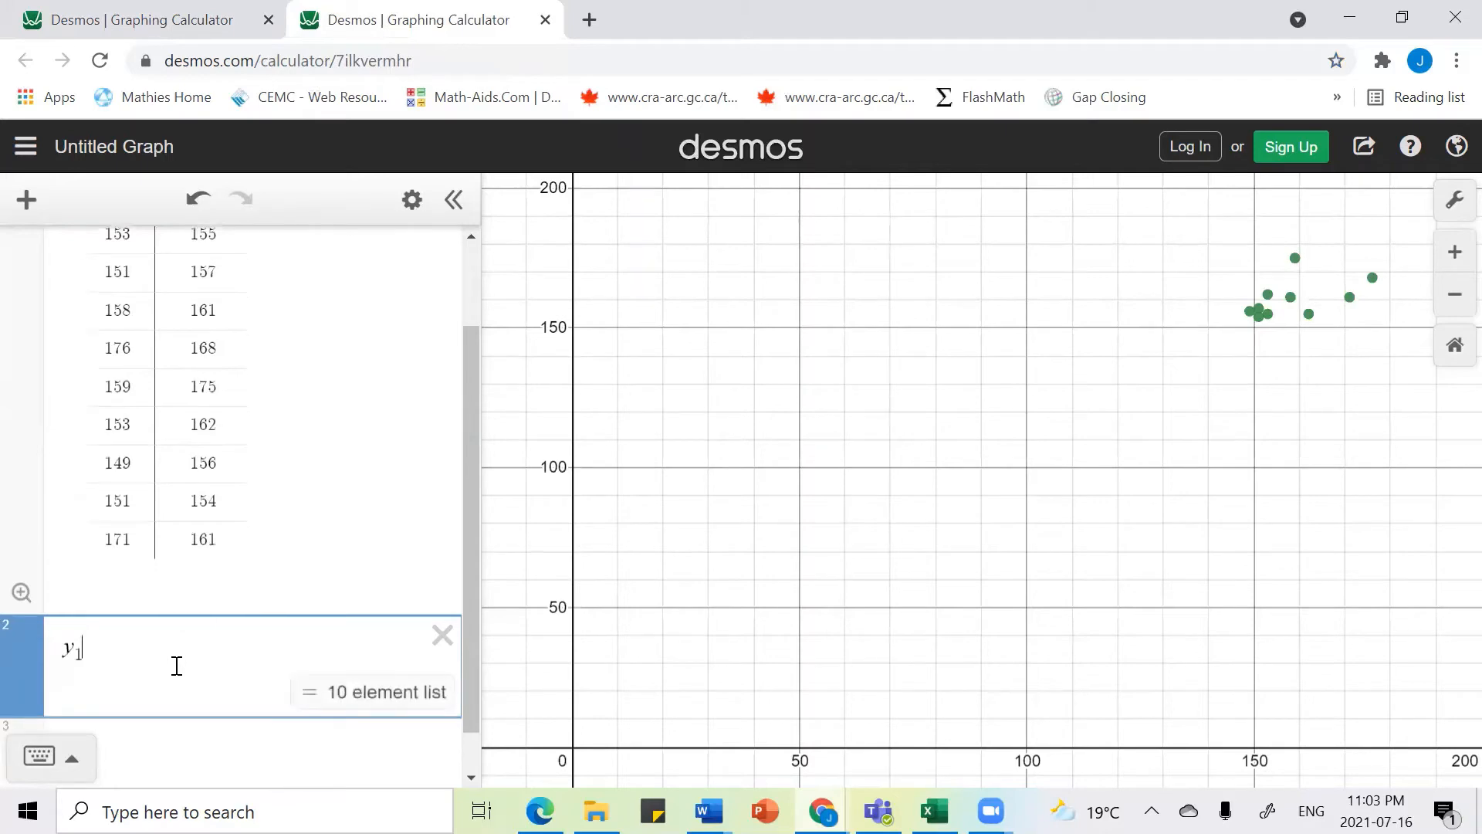
{"action": "scroll", "coordinate": [281, 449], "scroll_direction": "up", "scroll_amount": 2}
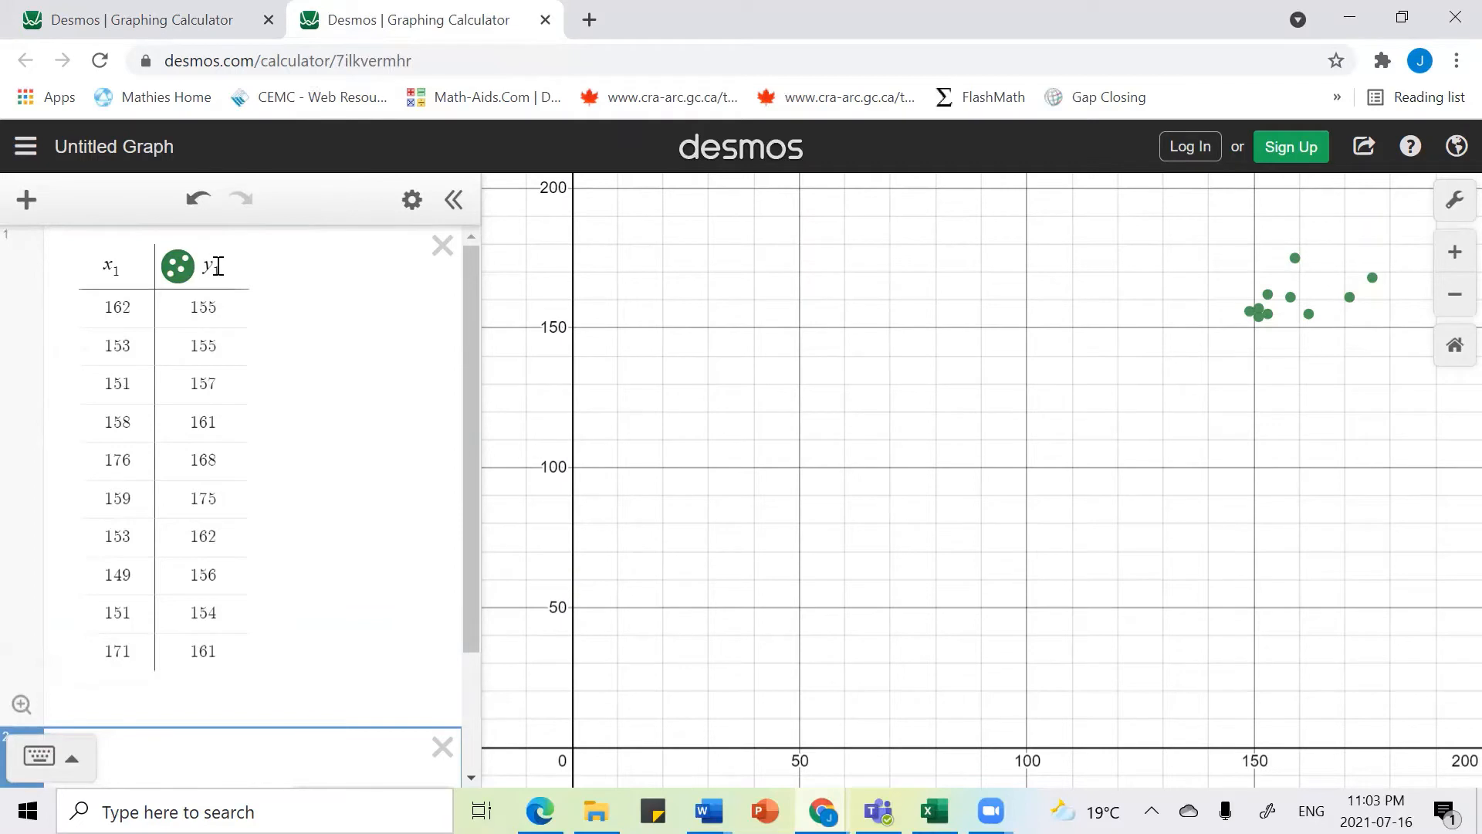
{"action": "scroll", "coordinate": [315, 367], "scroll_direction": "down", "scroll_amount": 2}
{"action": "scroll", "coordinate": [316, 367], "scroll_direction": "down", "scroll_amount": 1}
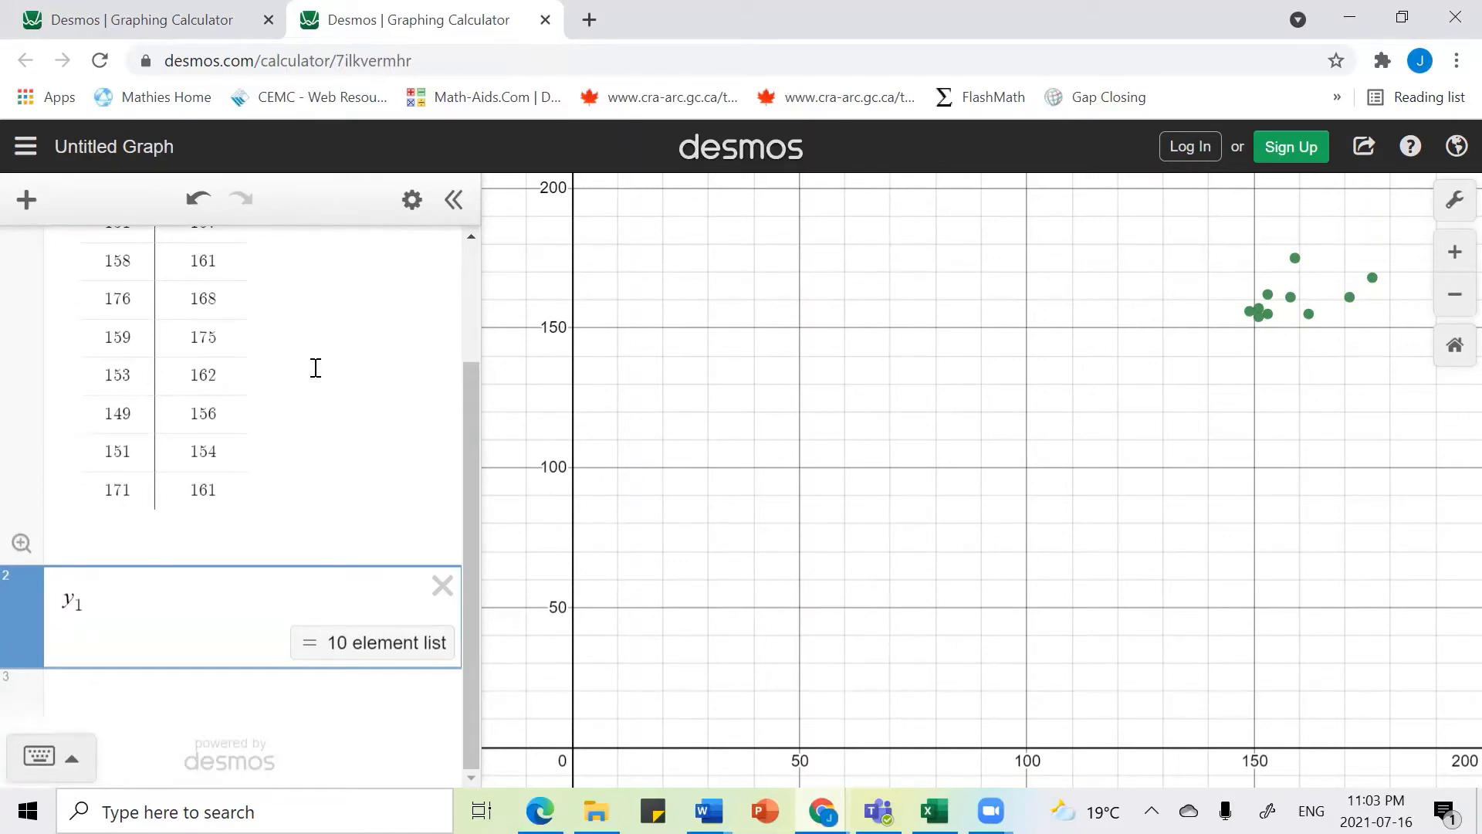
{"action": "type", "text": "~"}
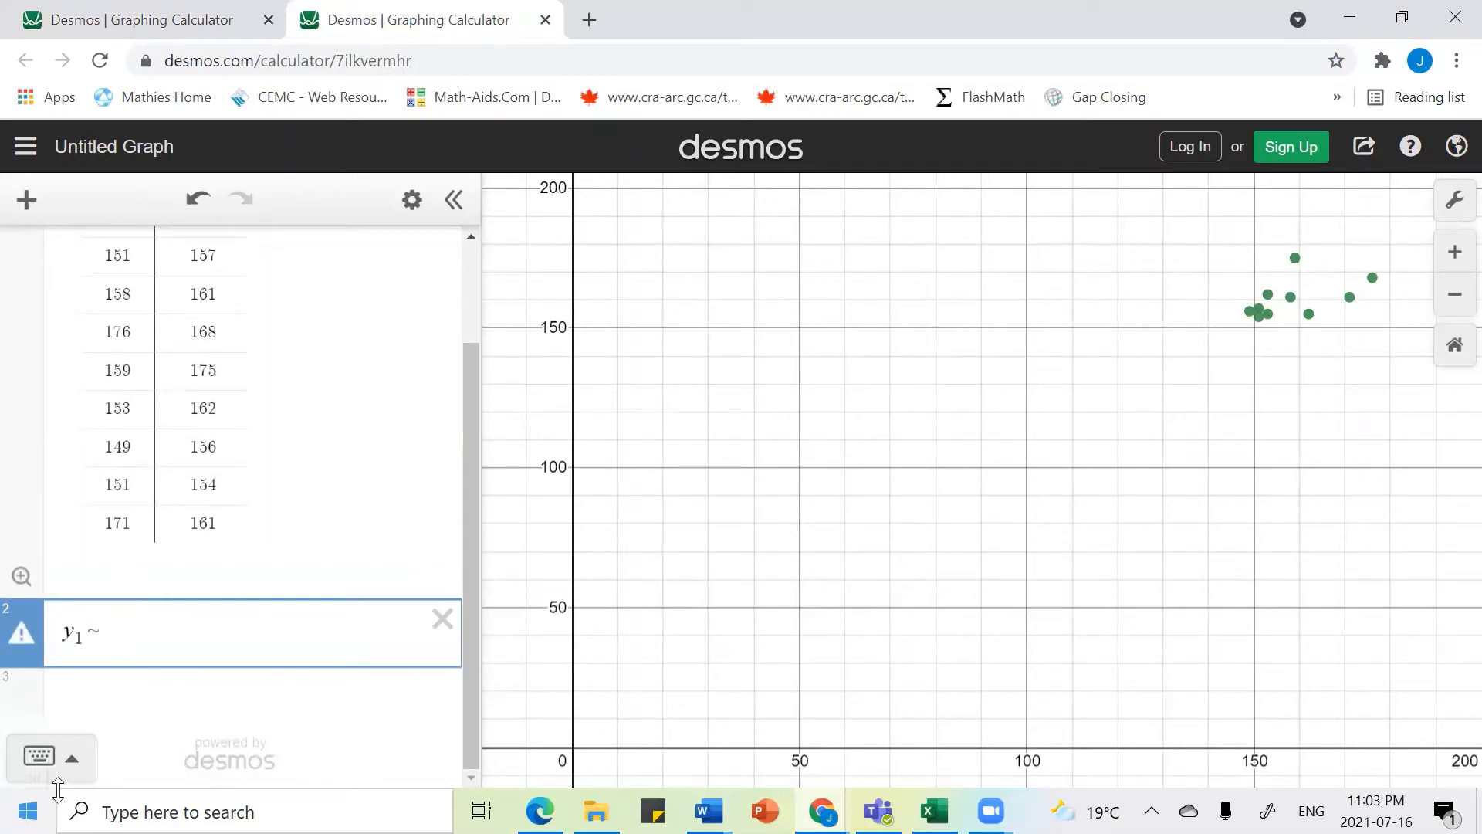
{"action": "left_click", "coordinate": [74, 767]}
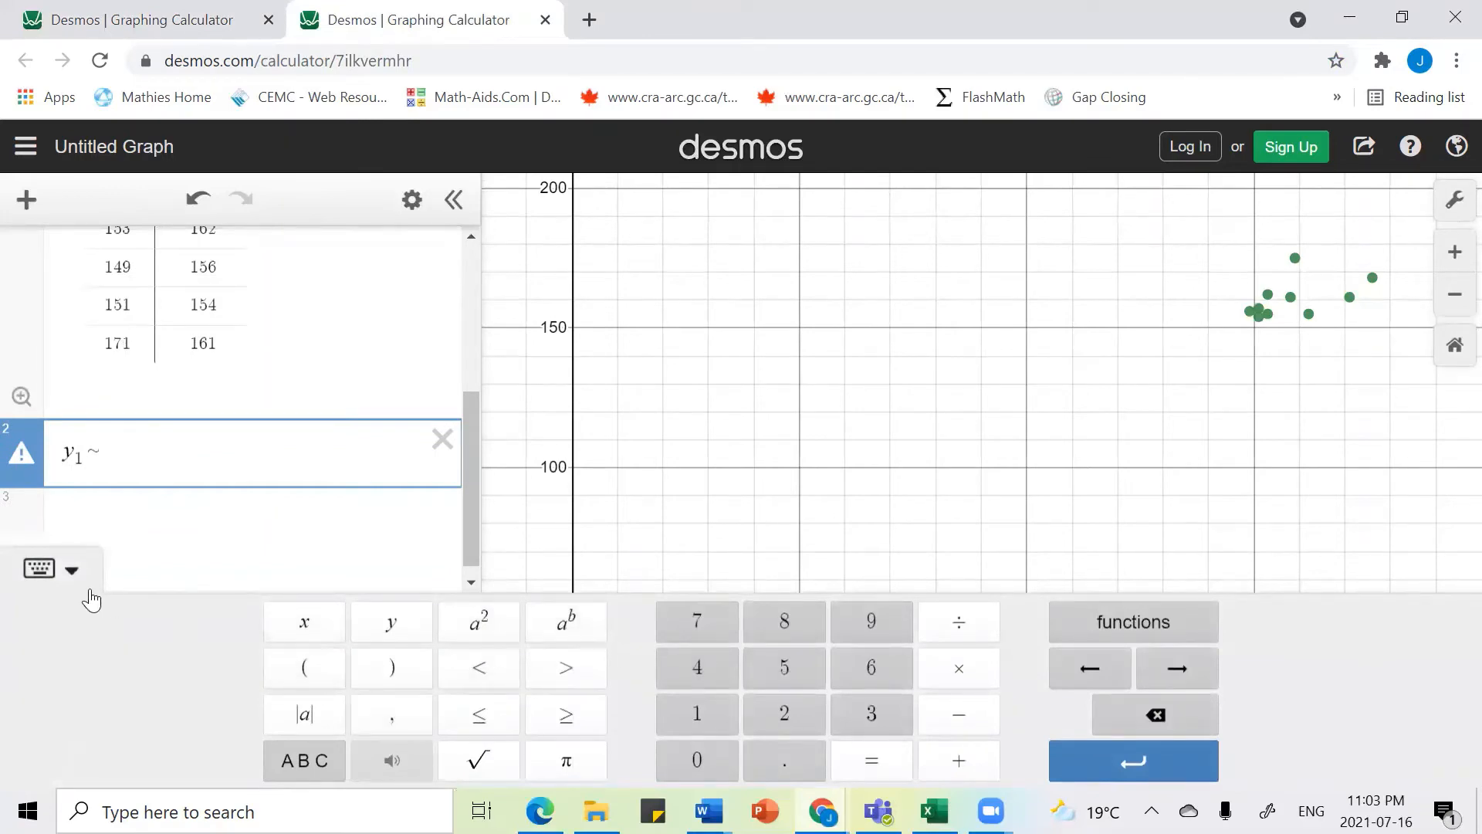
{"action": "left_click", "coordinate": [293, 760]}
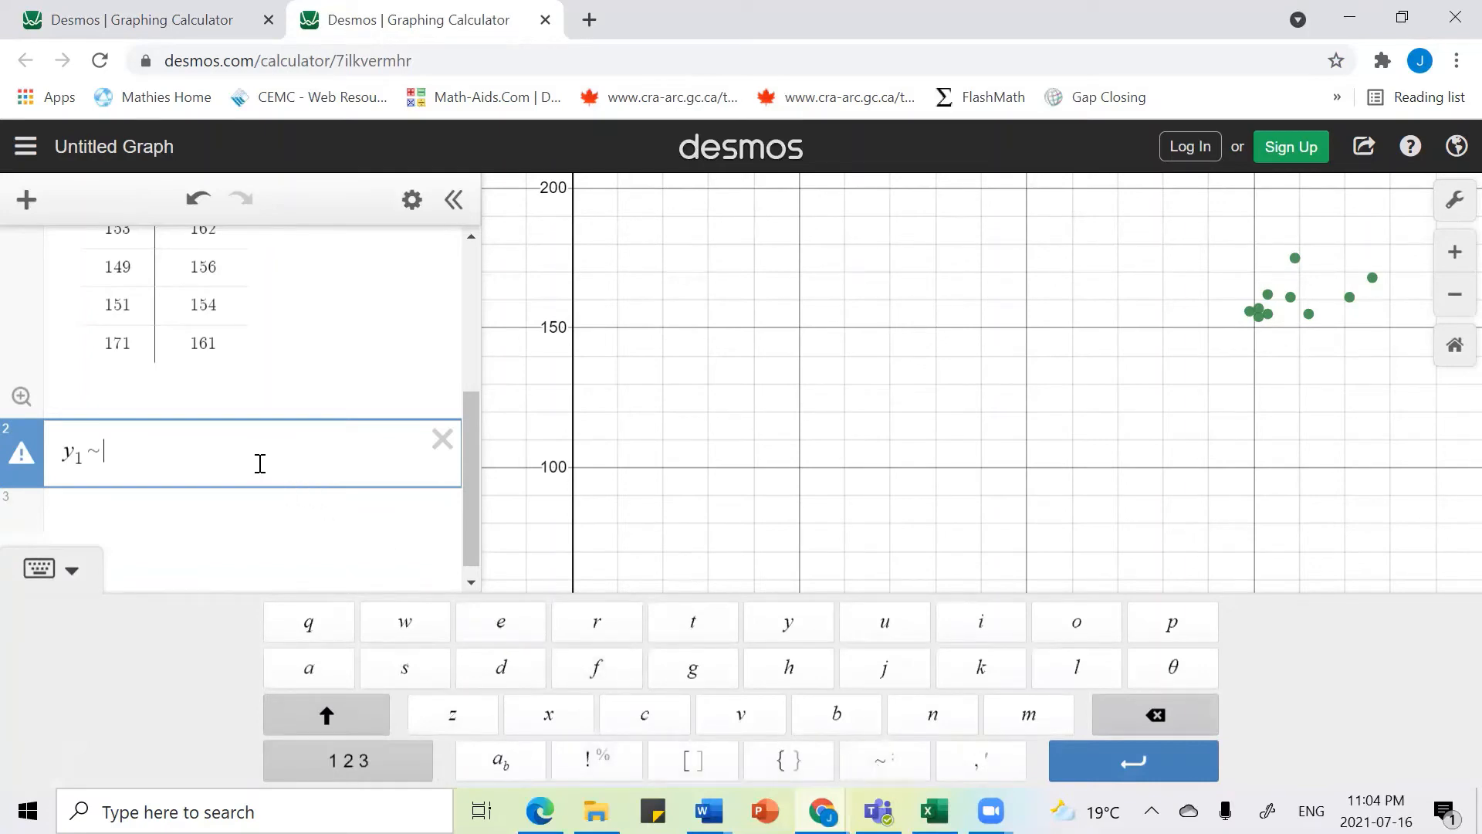
{"action": "type", "text": "mx1"}
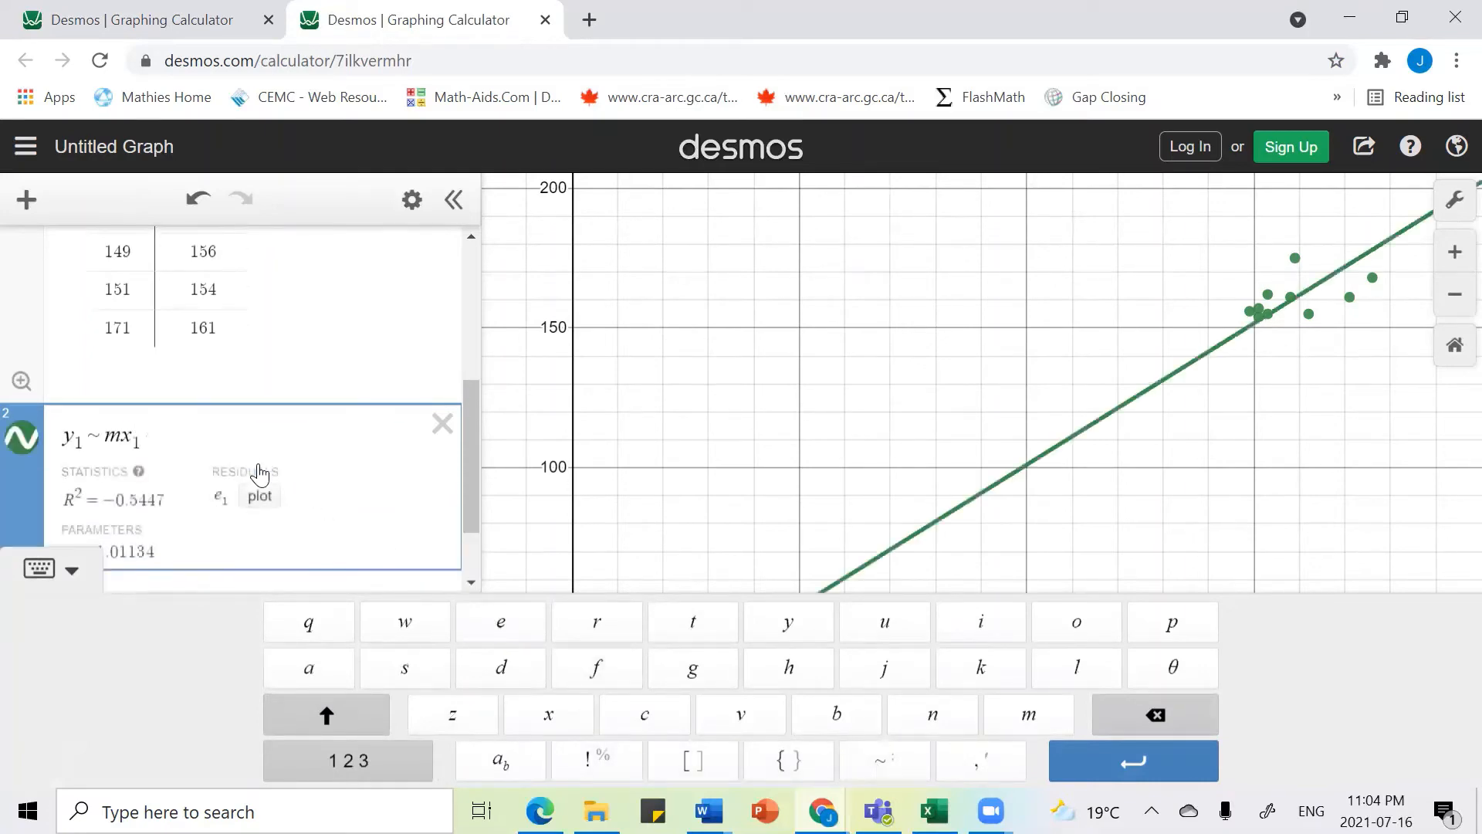
{"action": "type", "text": "+b"}
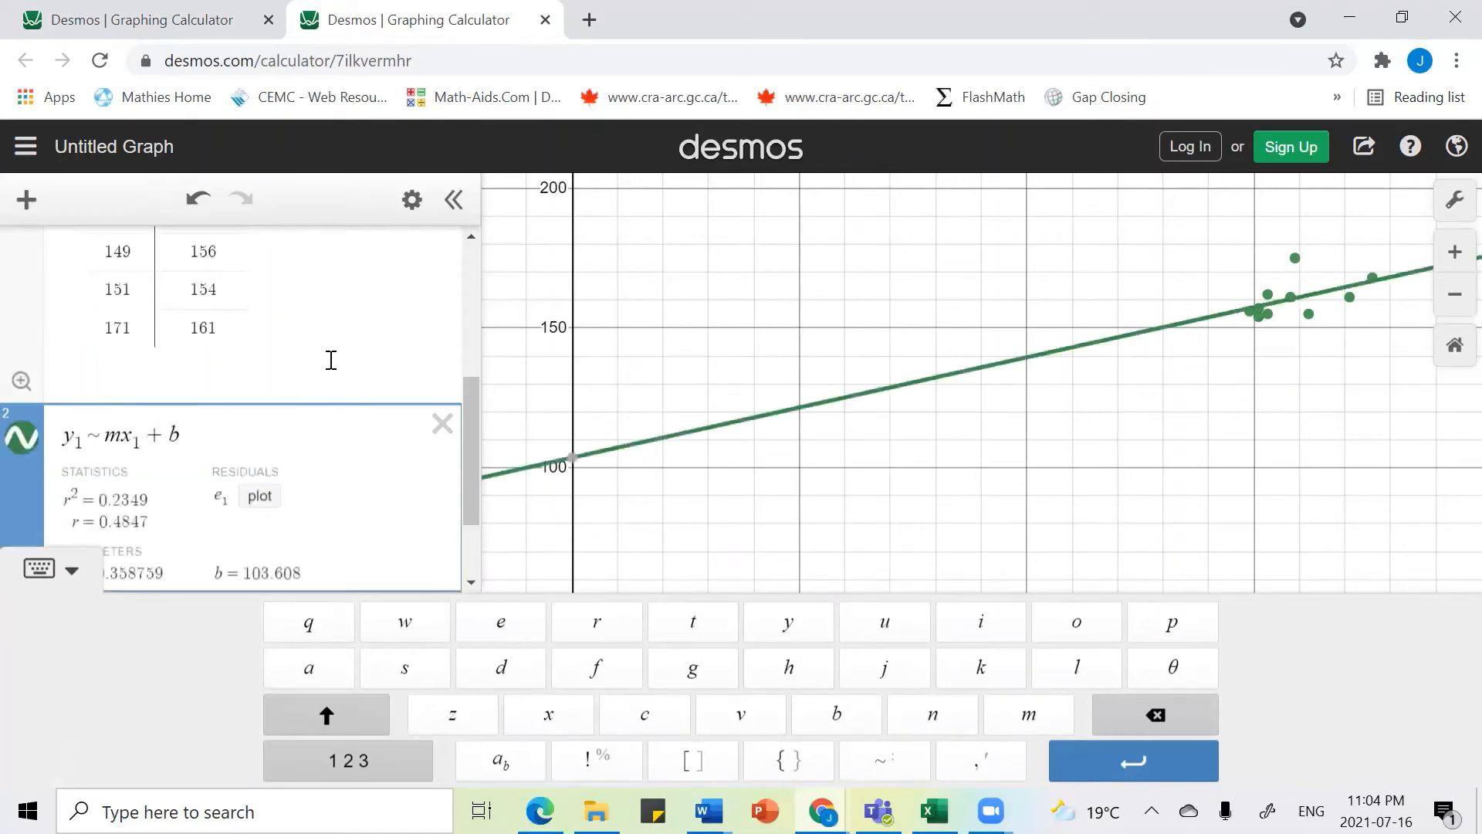
Step: Change the regression line's colour to blue
{"action": "scroll", "coordinate": [331, 360], "scroll_direction": "up", "scroll_amount": 5}
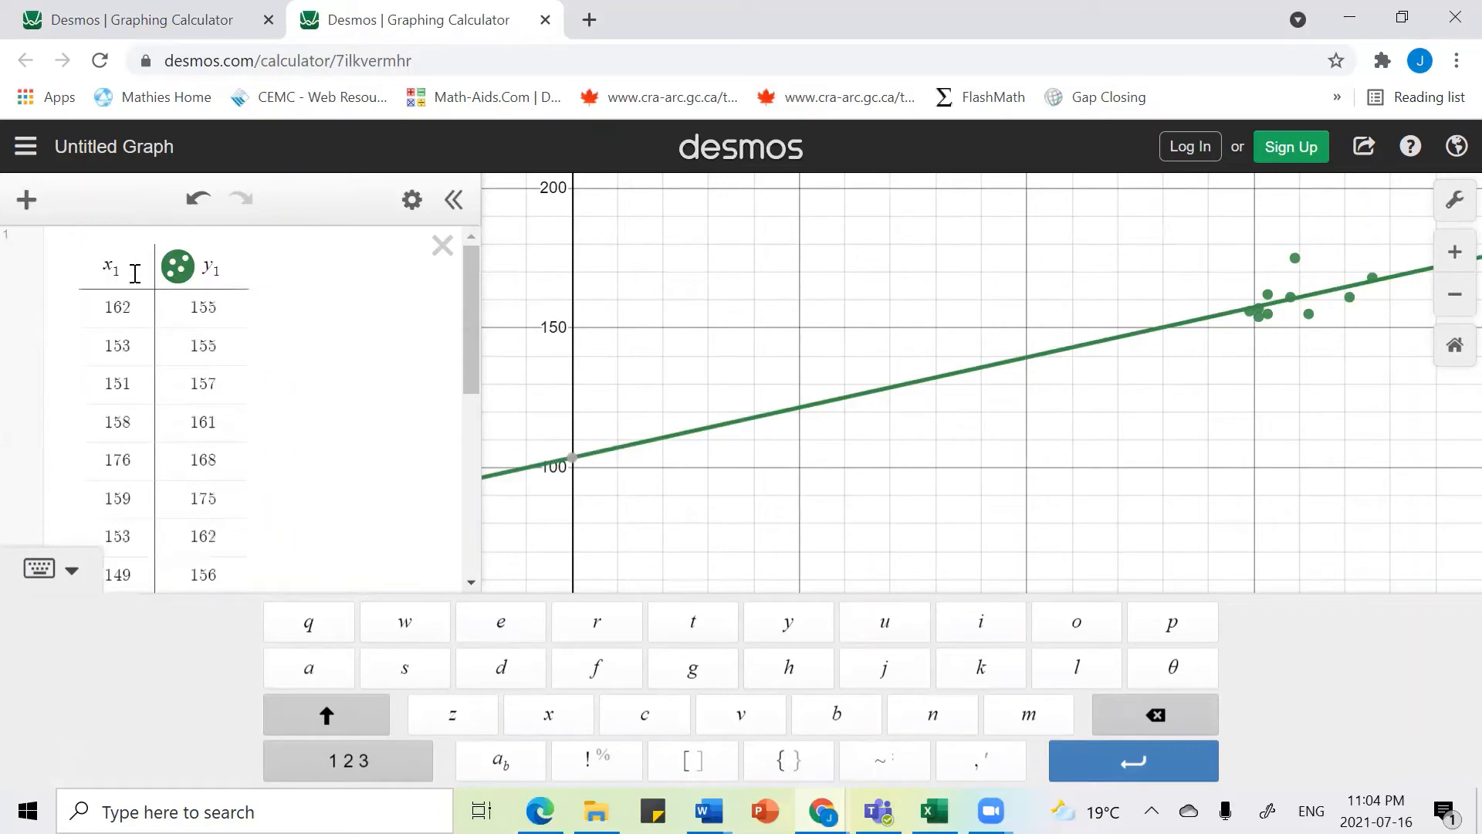
{"action": "scroll", "coordinate": [293, 386], "scroll_direction": "down", "scroll_amount": 5}
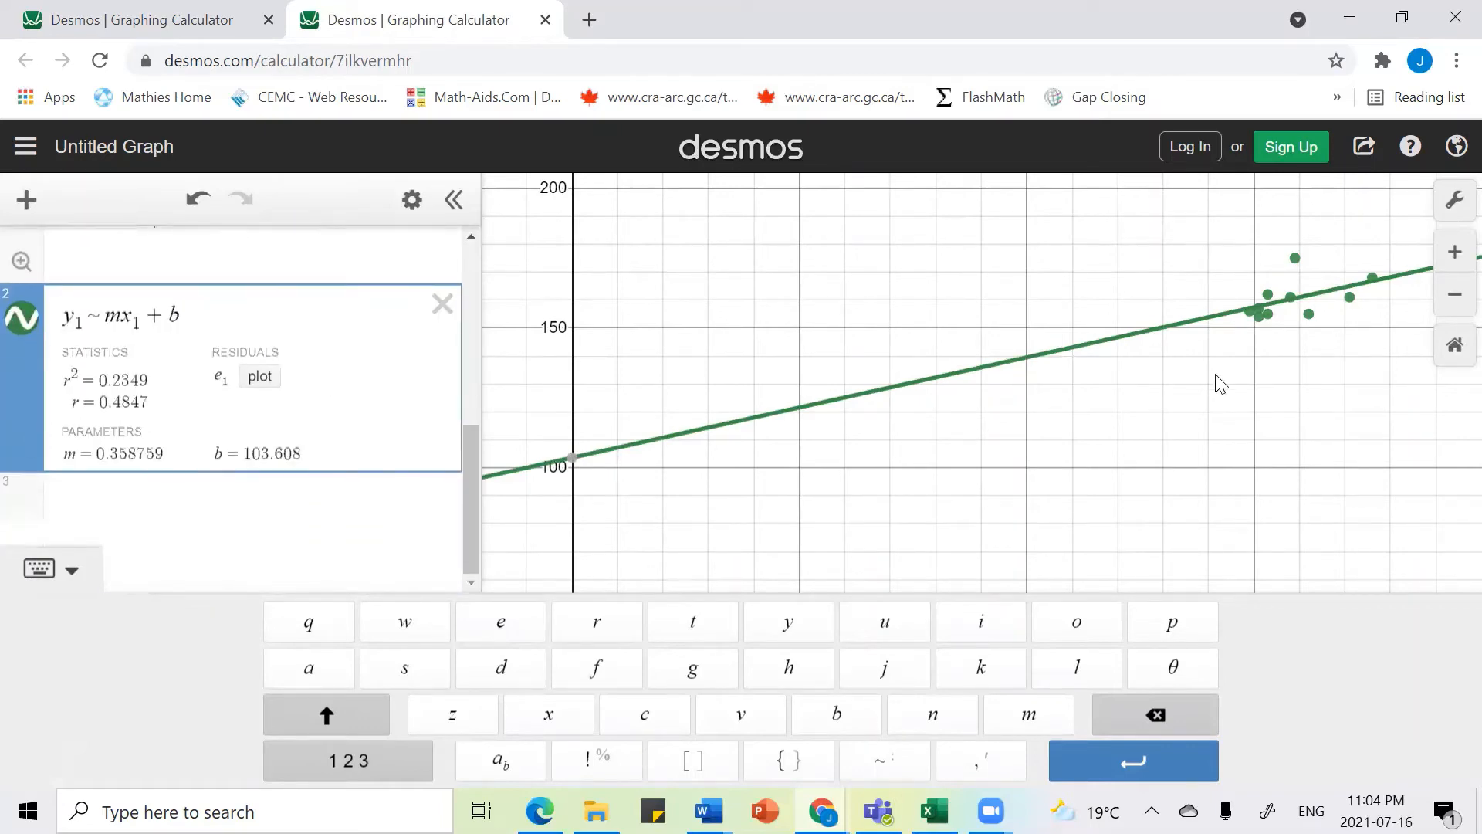
{"action": "left_click", "coordinate": [14, 316]}
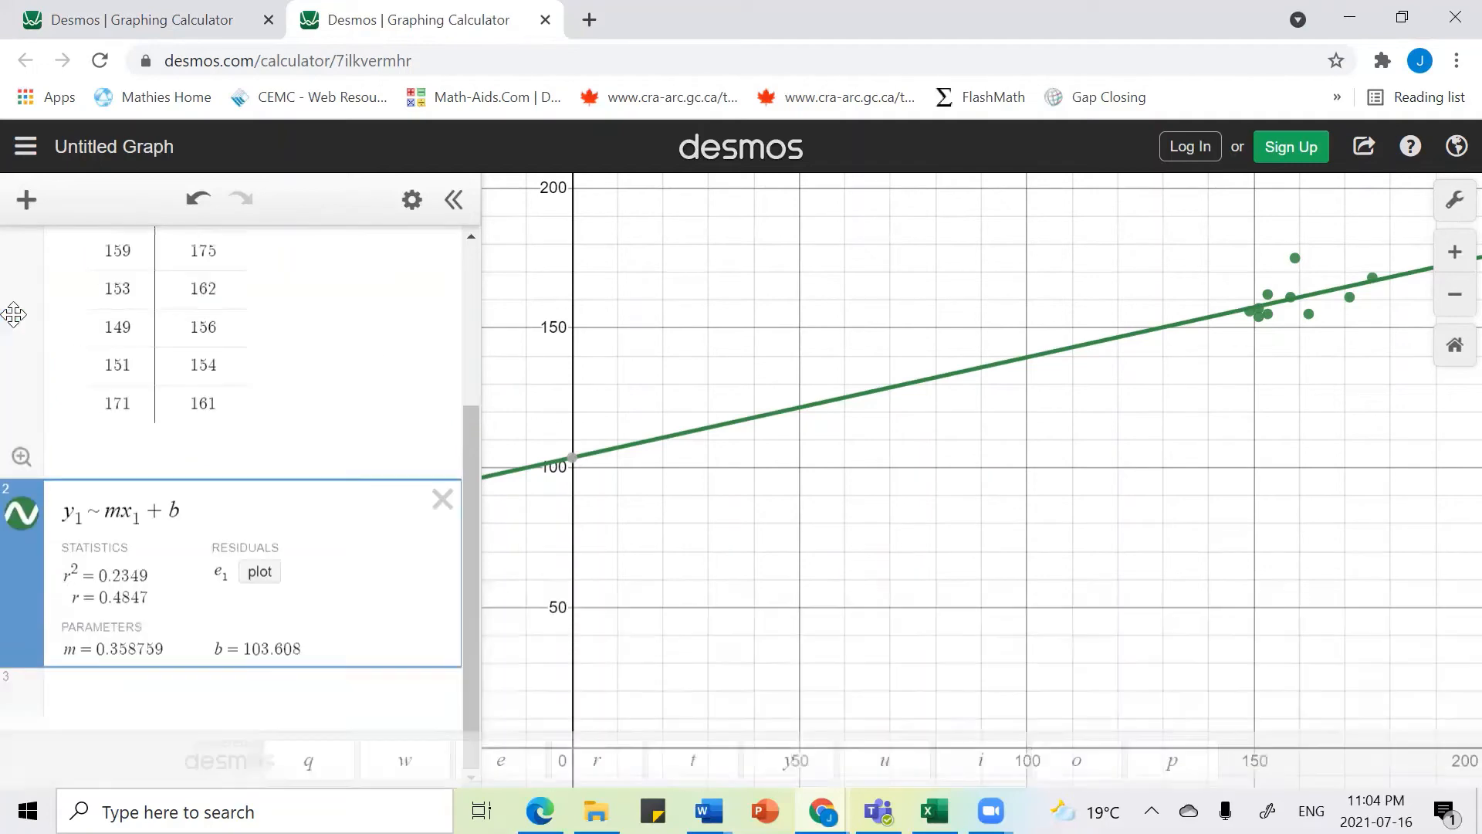
{"action": "left_click", "coordinate": [20, 511]}
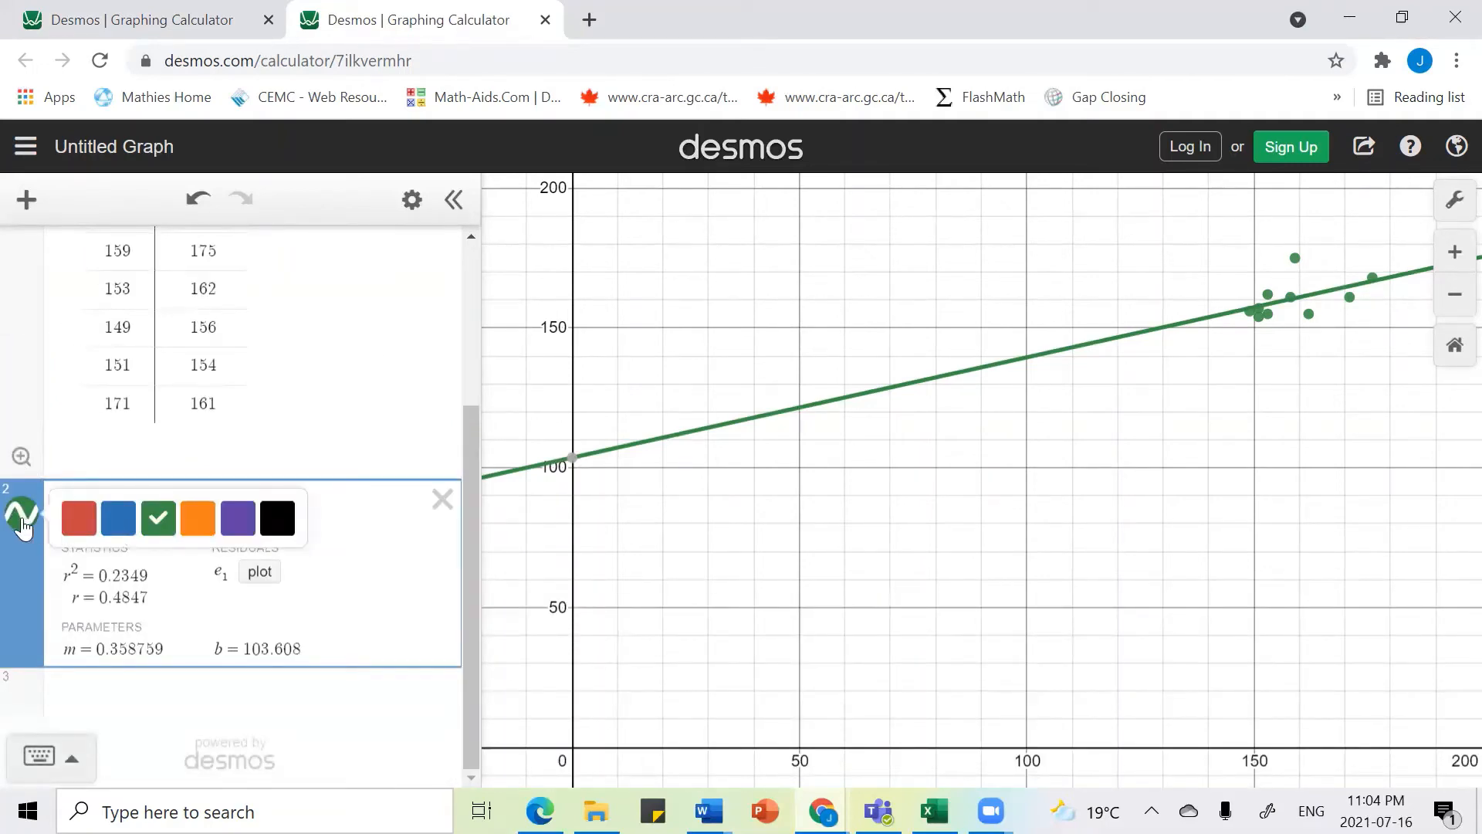
{"action": "left_click", "coordinate": [22, 519]}
{"action": "left_click", "coordinate": [23, 522]}
{"action": "left_click", "coordinate": [23, 517]}
{"action": "left_click", "coordinate": [22, 516]}
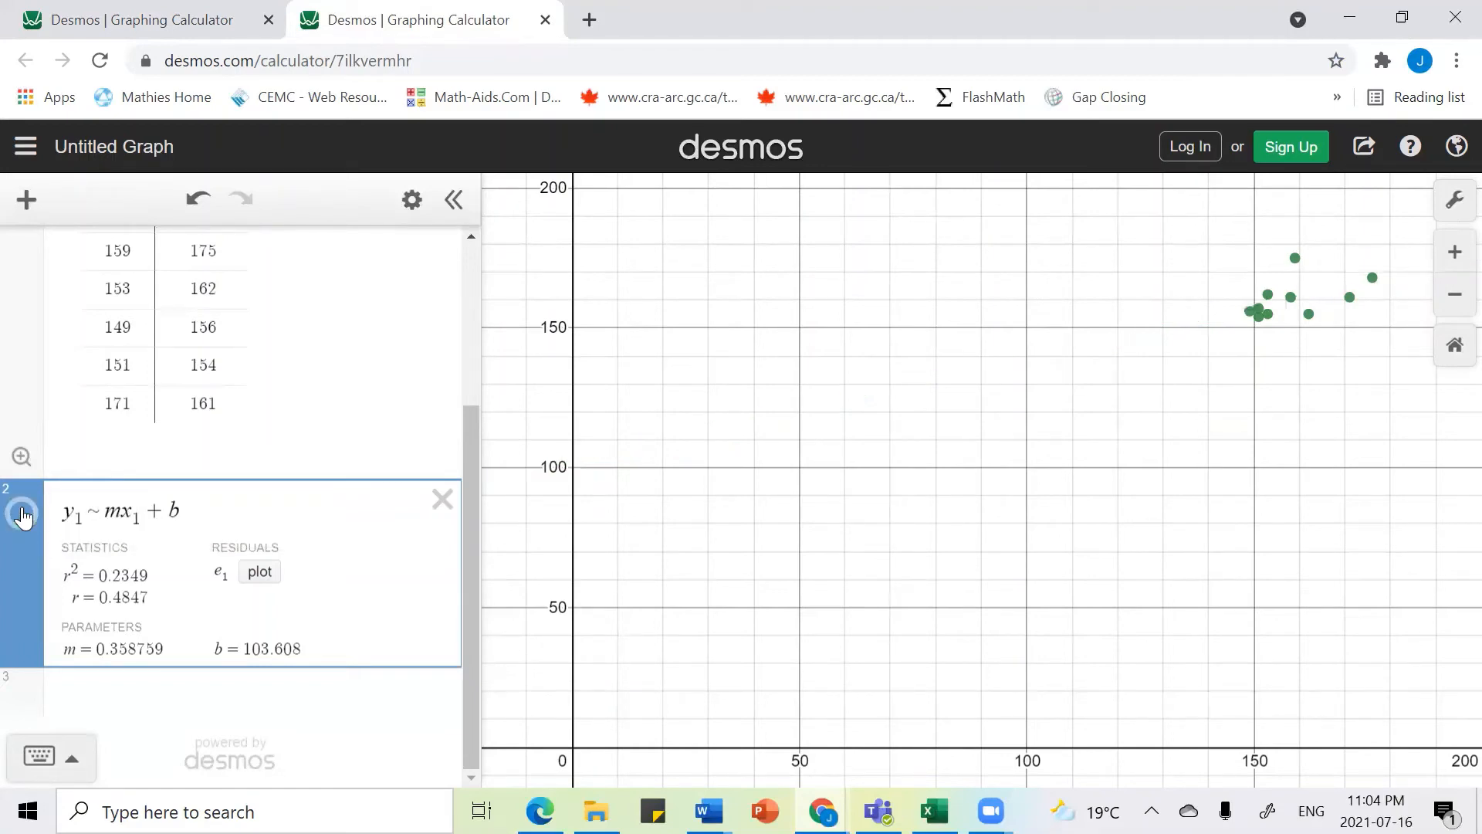
{"action": "left_click", "coordinate": [22, 515]}
{"action": "left_click", "coordinate": [23, 517]}
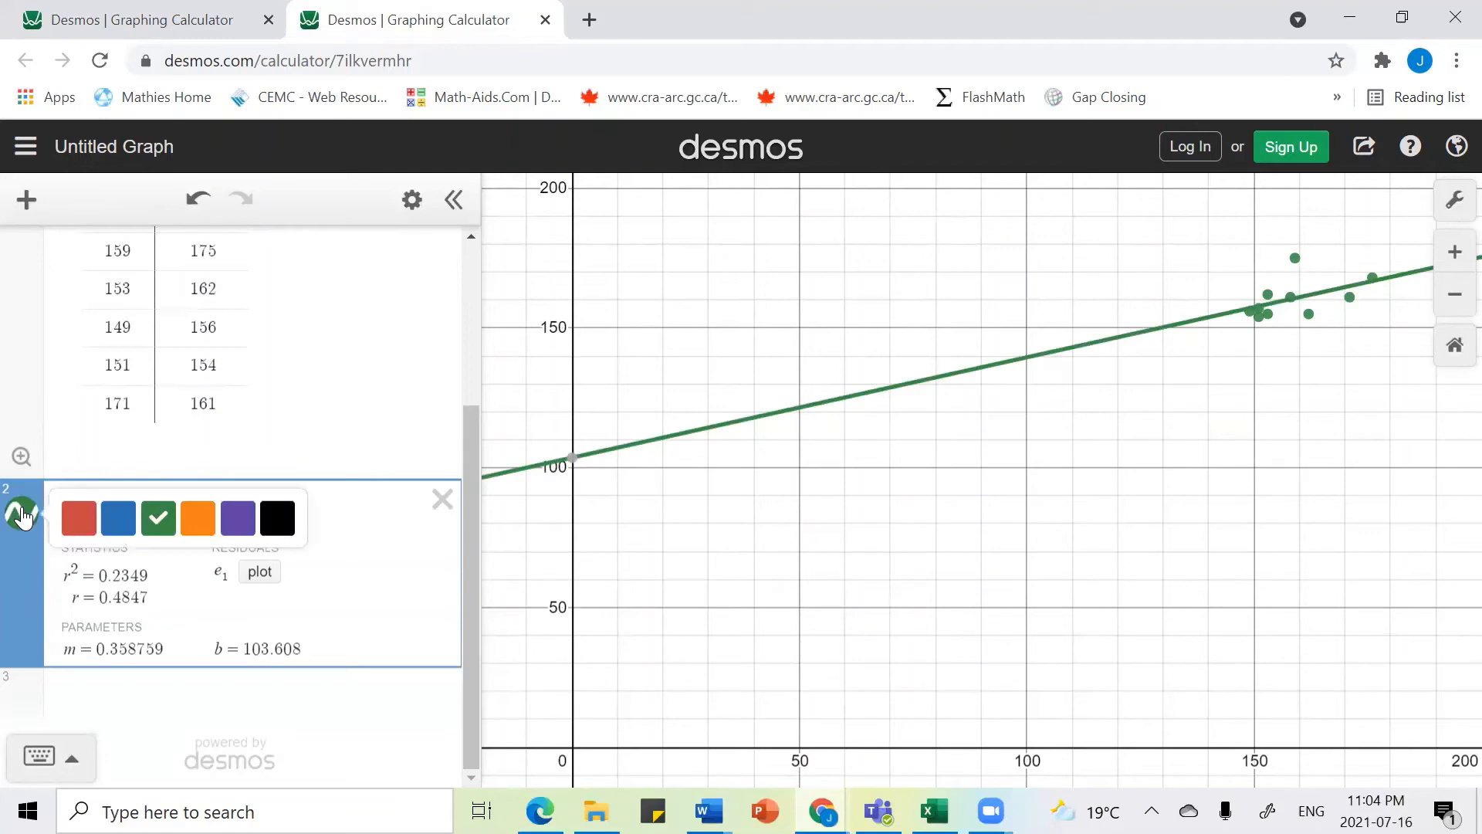
{"action": "left_click", "coordinate": [118, 518]}
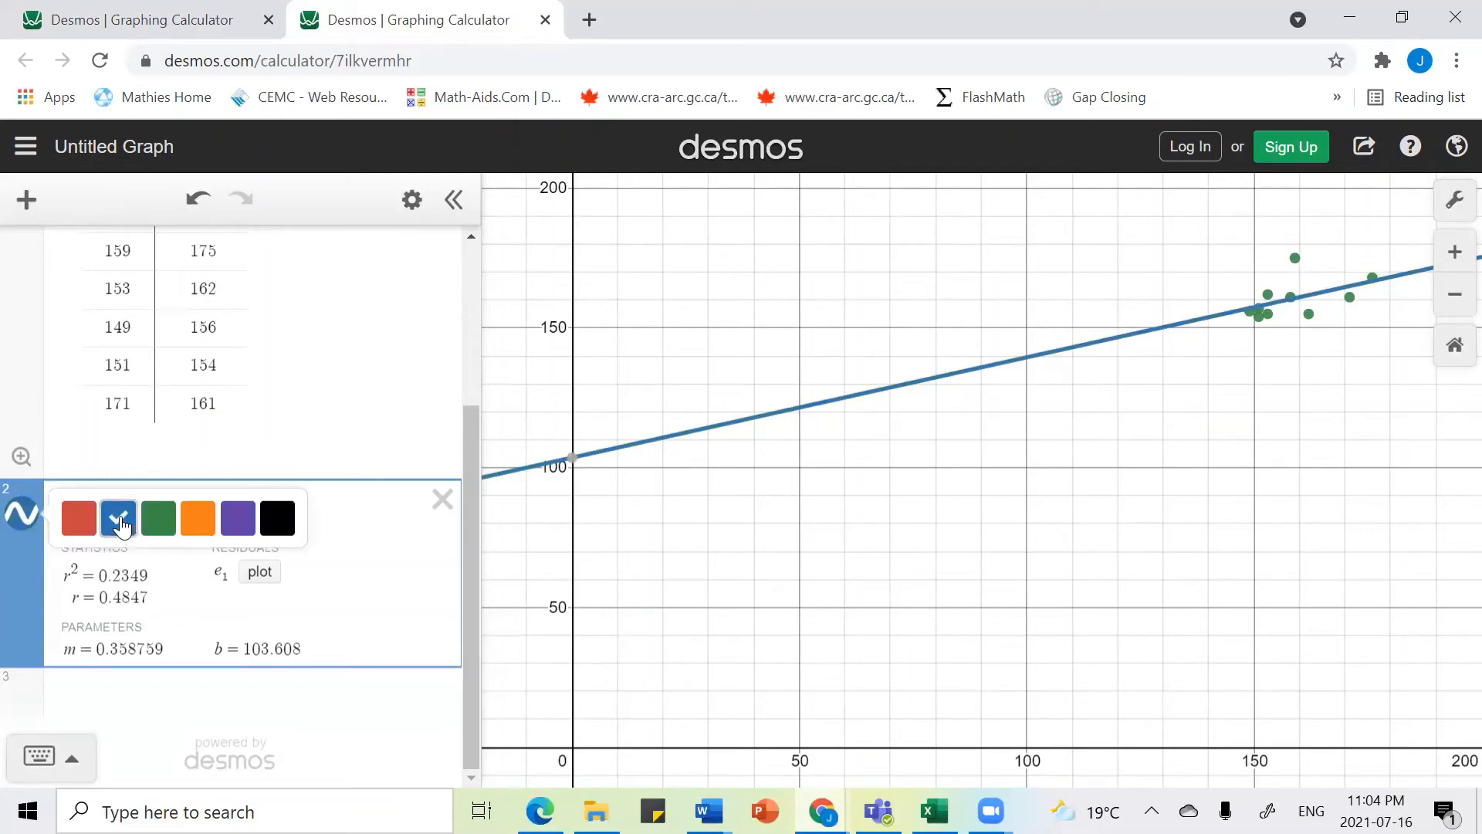
{"action": "left_click", "coordinate": [382, 437]}
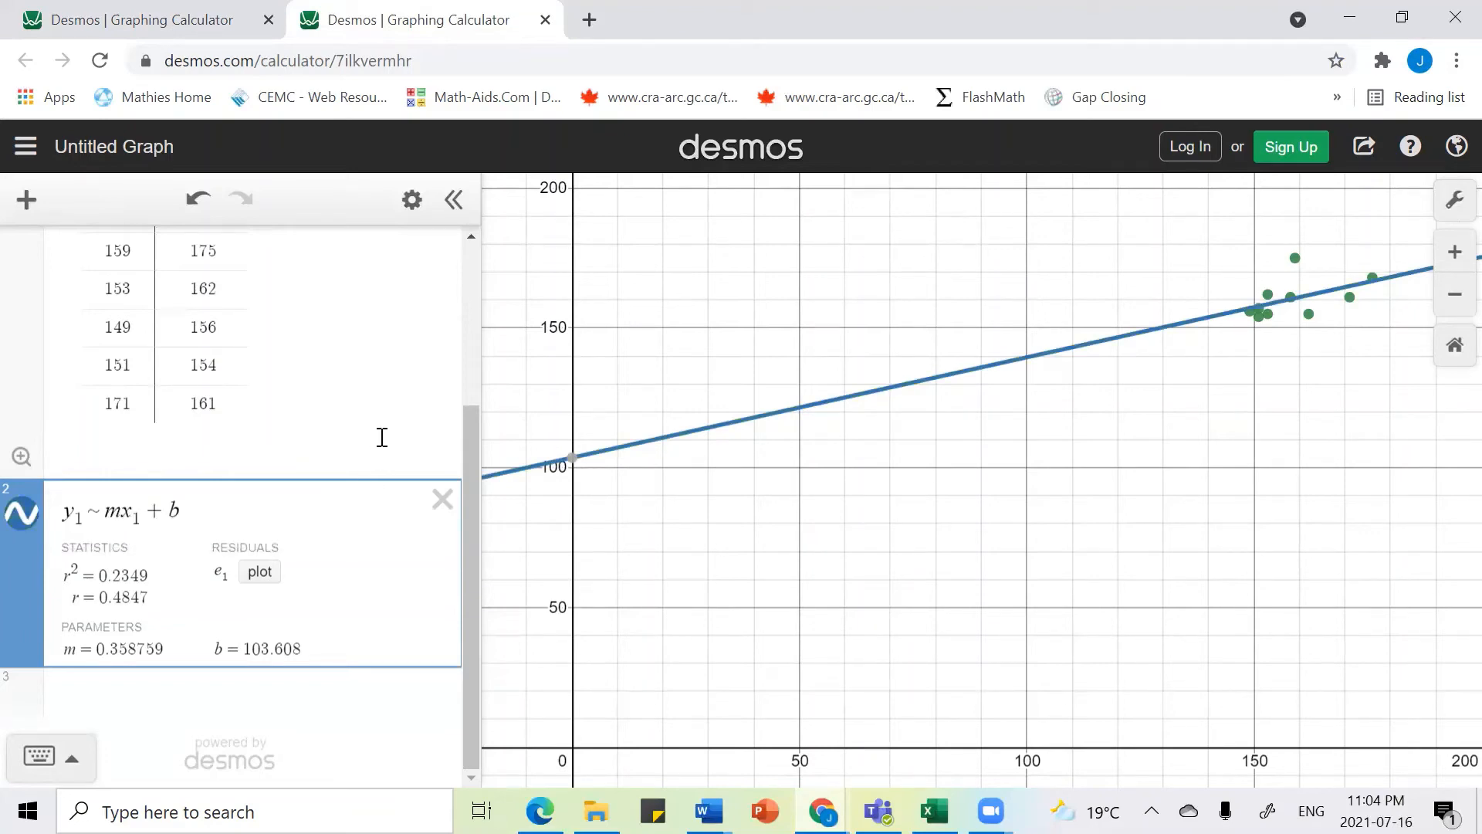
{"action": "left_click", "coordinate": [23, 516]}
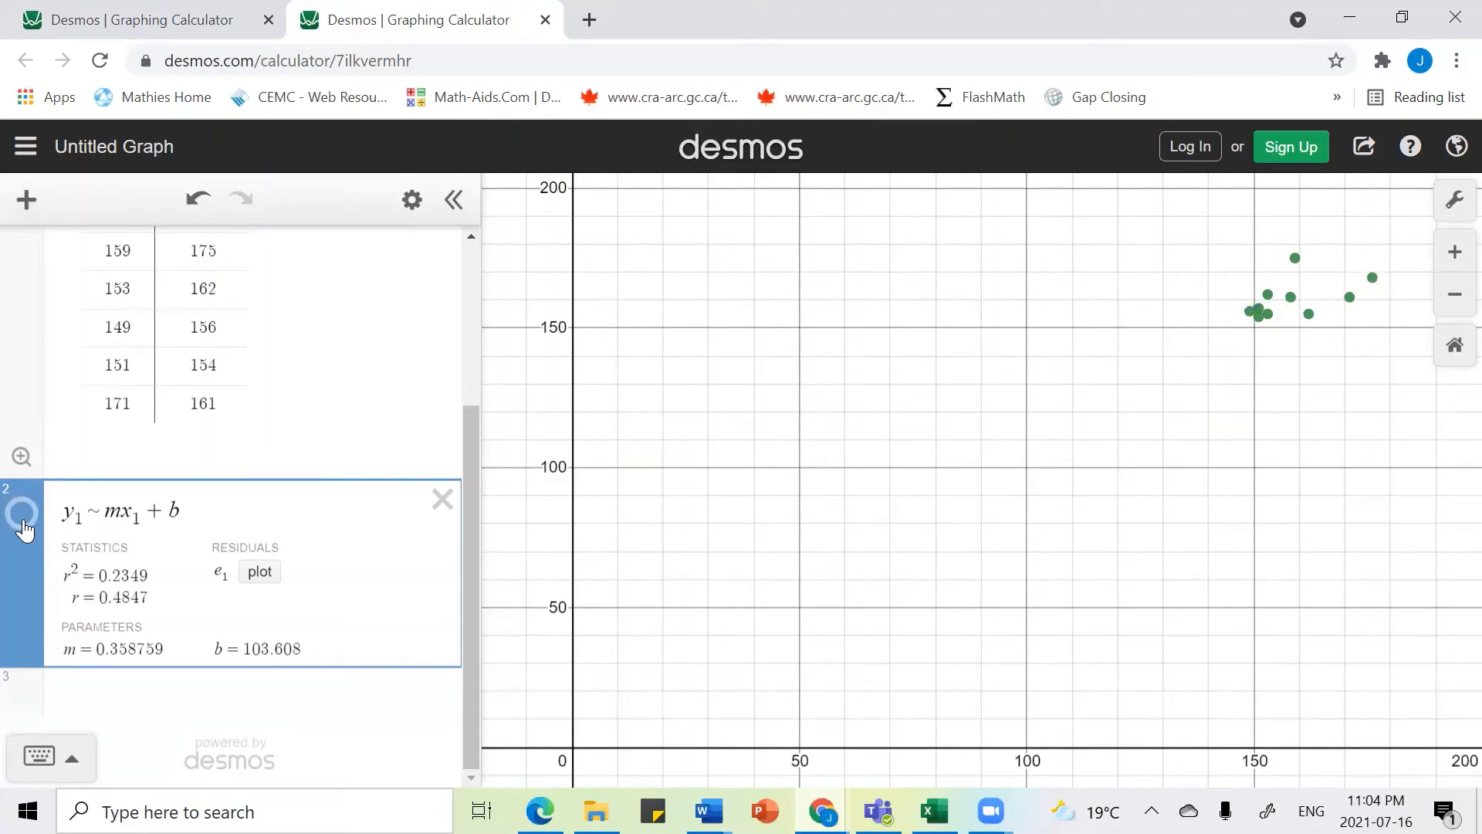
{"action": "left_click", "coordinate": [23, 521]}
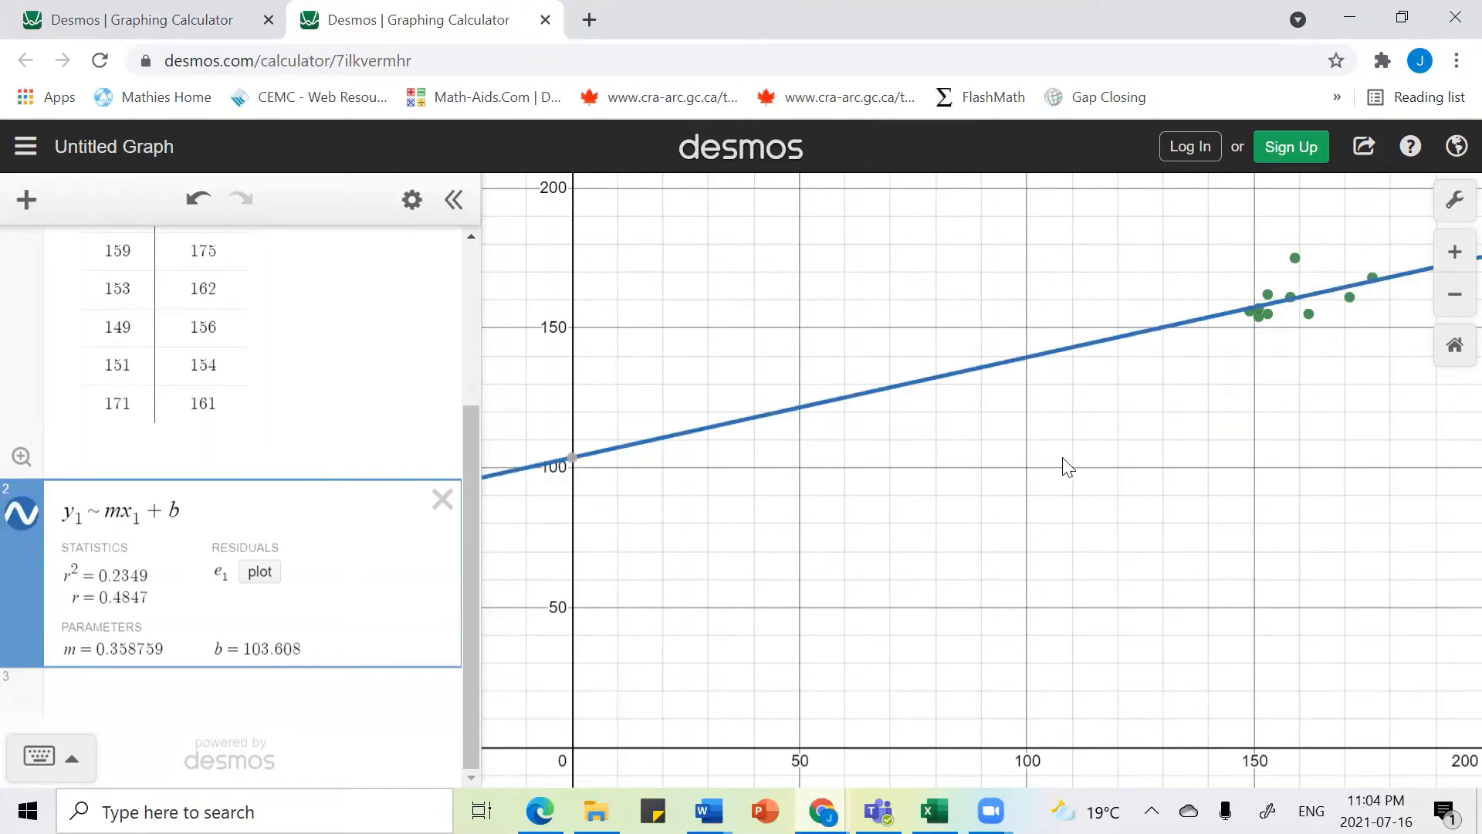
Step: Add a quadratic regression y1 ~ ax1² + bx1 + c in a new expression line
{"action": "scroll", "coordinate": [1067, 467], "scroll_direction": "up", "scroll_amount": 3}
{"action": "scroll", "coordinate": [1068, 467], "scroll_direction": "down", "scroll_amount": 3}
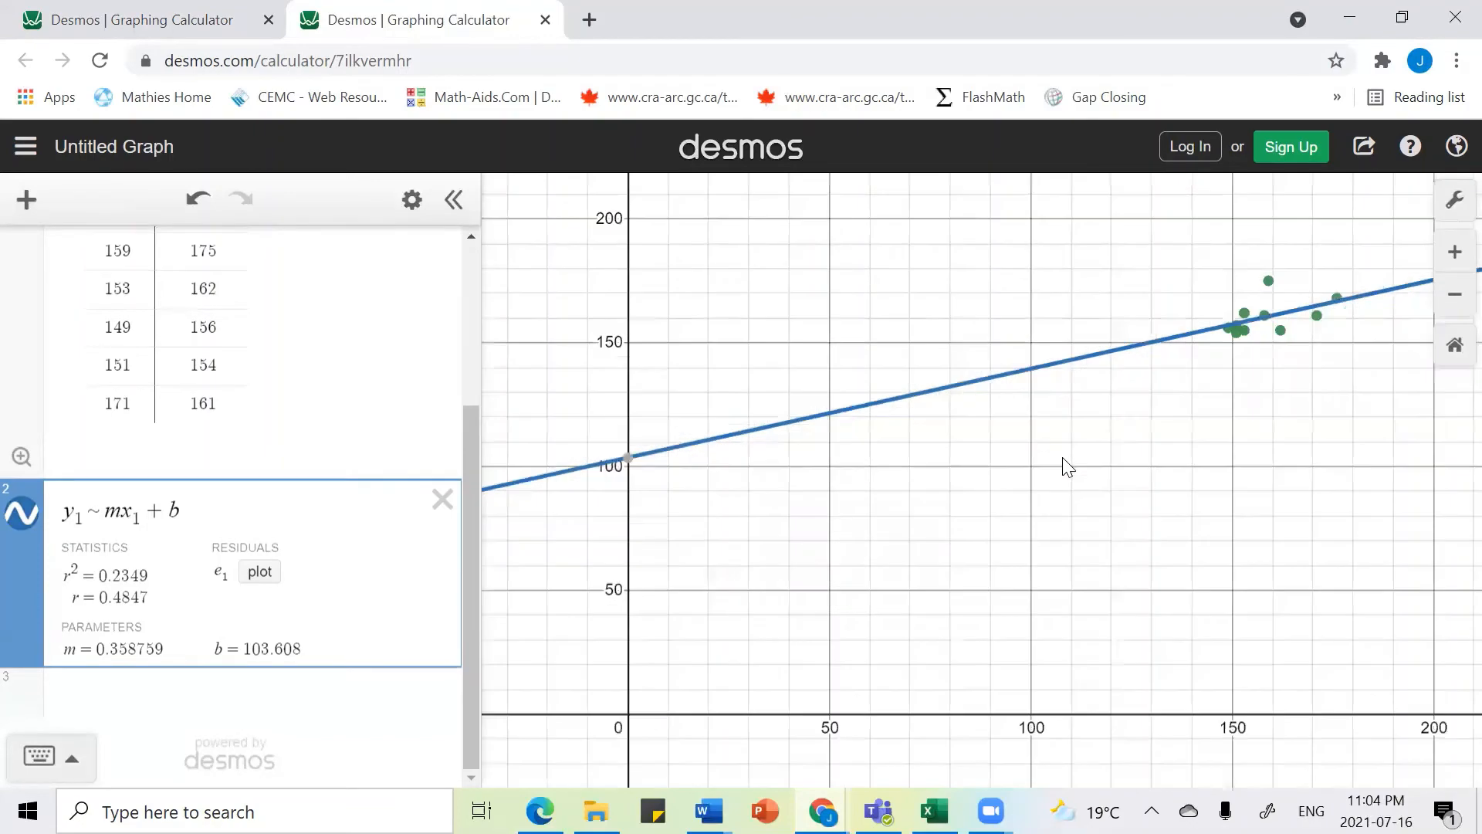
{"action": "scroll", "coordinate": [1068, 467], "scroll_direction": "up", "scroll_amount": 3}
{"action": "scroll", "coordinate": [1068, 467], "scroll_direction": "down", "scroll_amount": 3}
{"action": "left_click", "coordinate": [74, 702]}
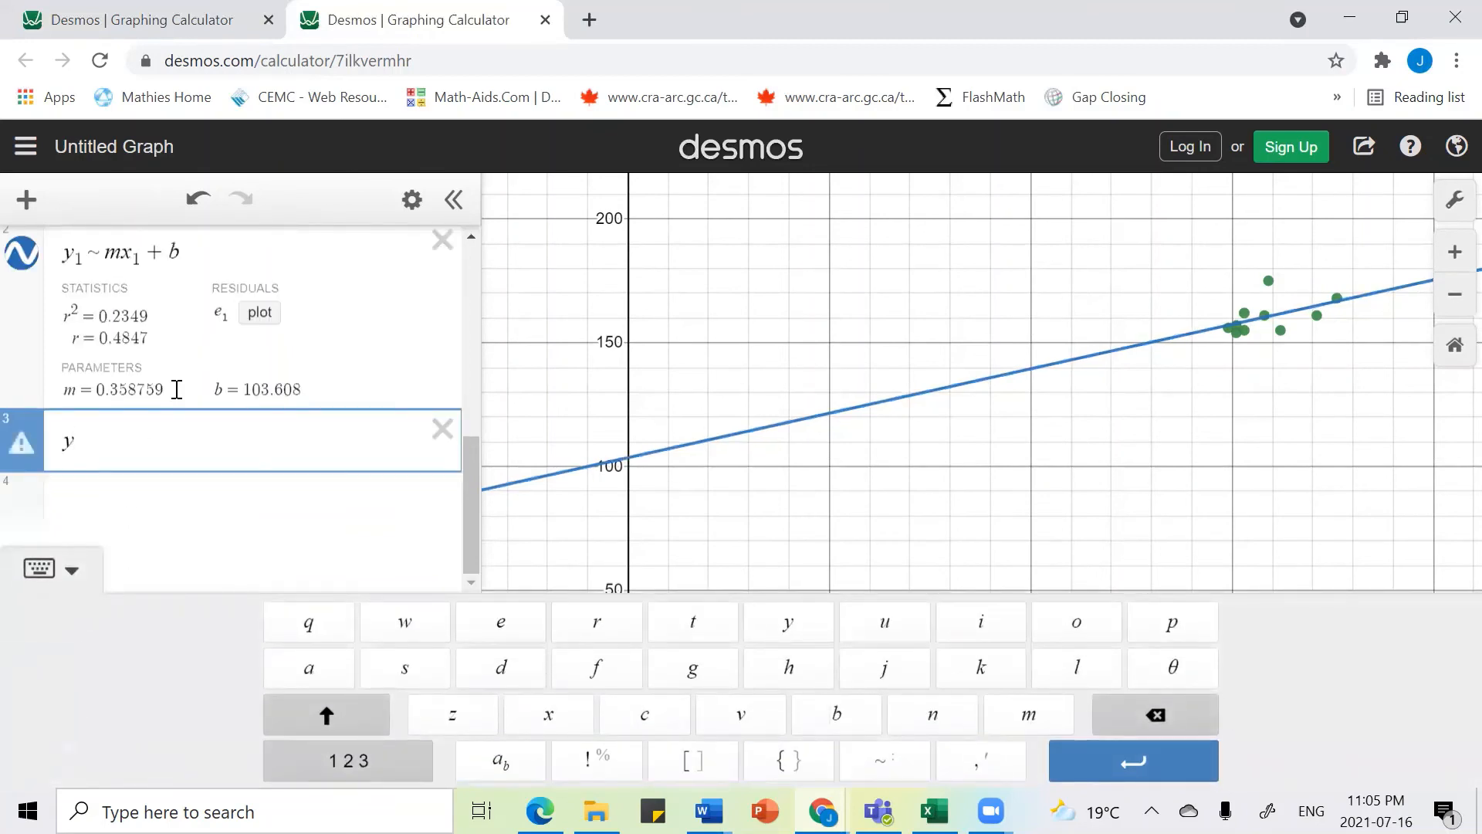
{"action": "type", "text": "y1 "}
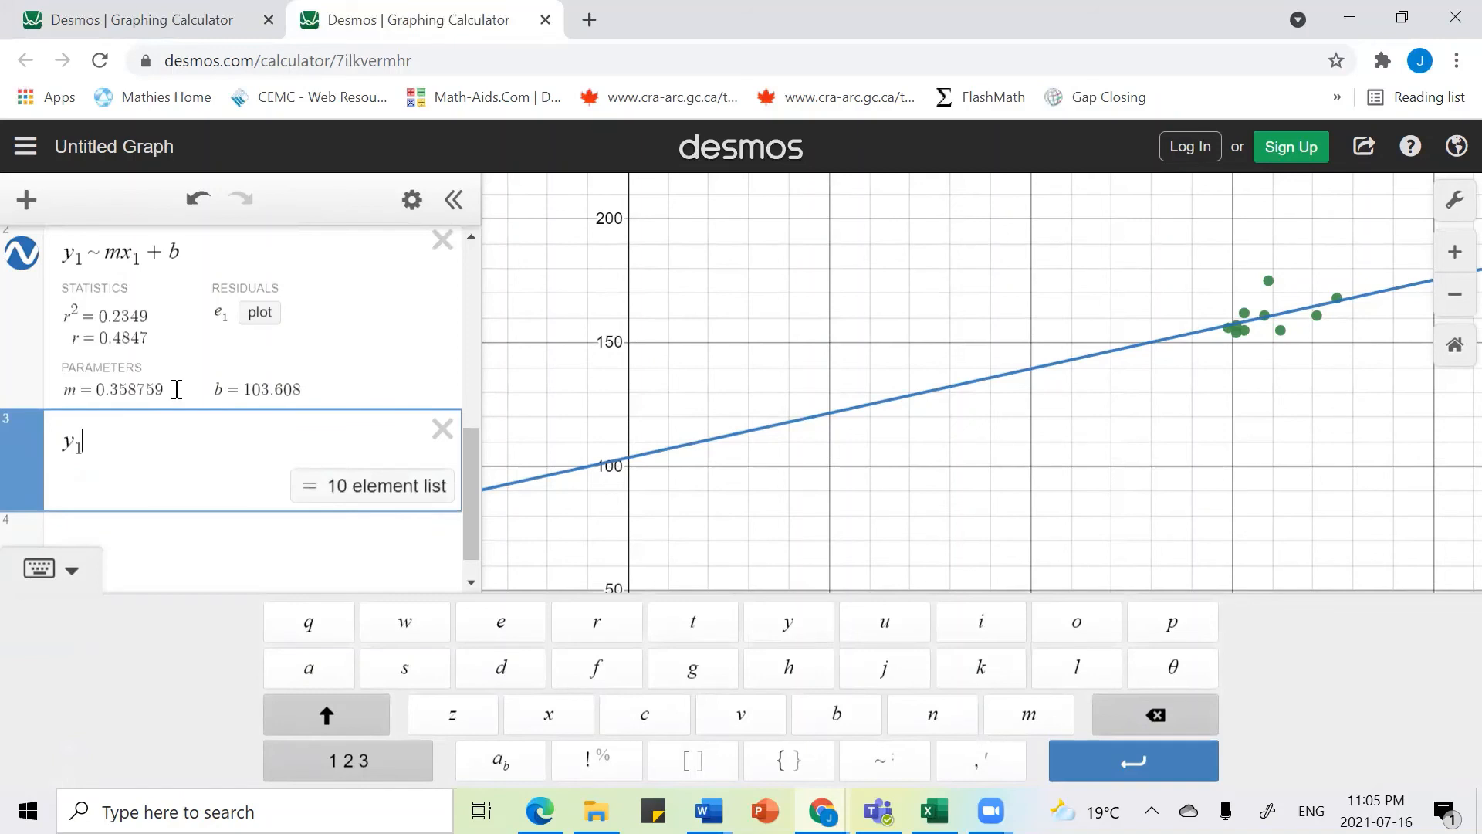
{"action": "type", "text": "~ "}
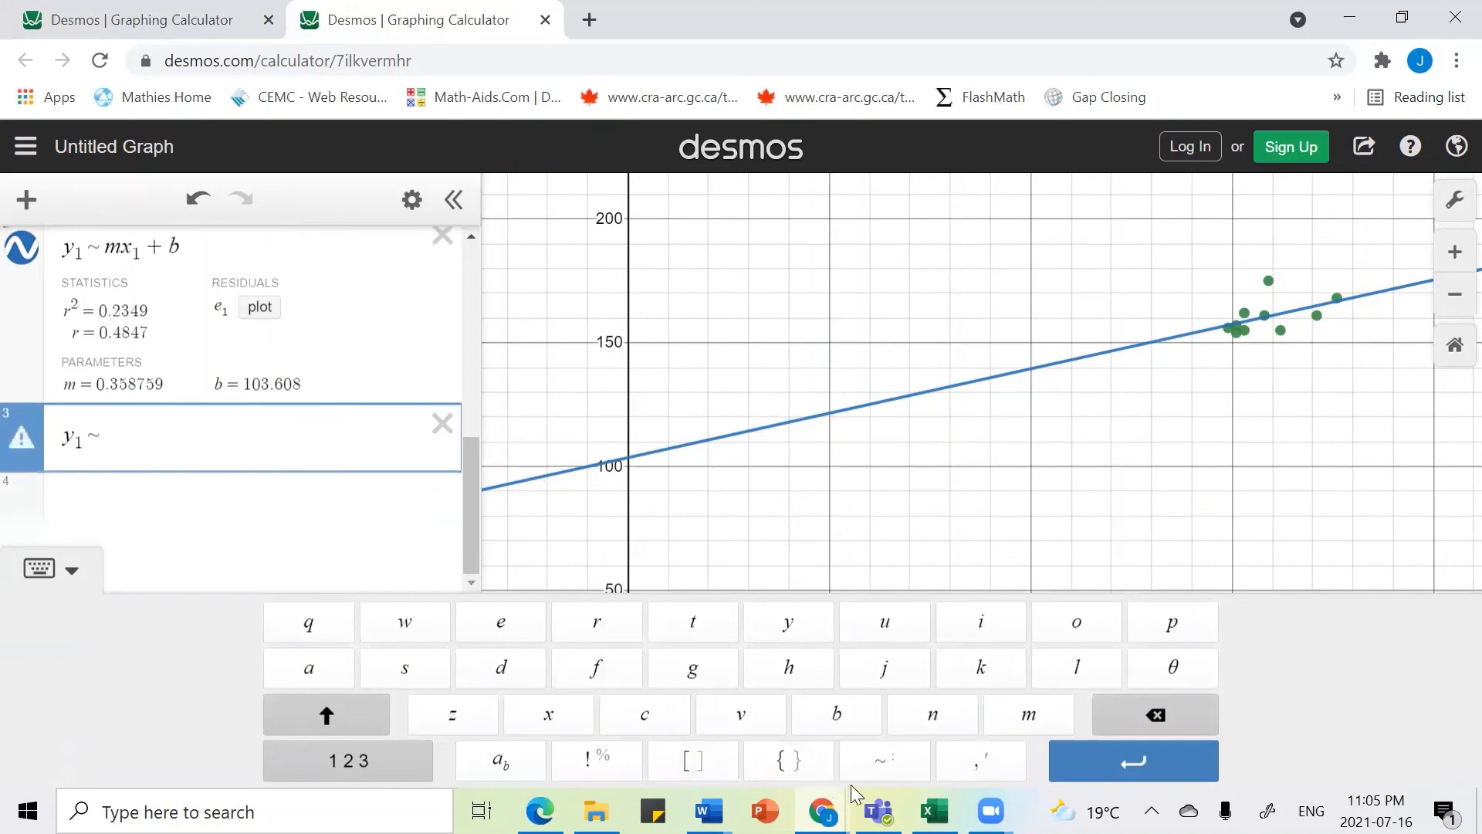
{"action": "type", "text": "ax1"}
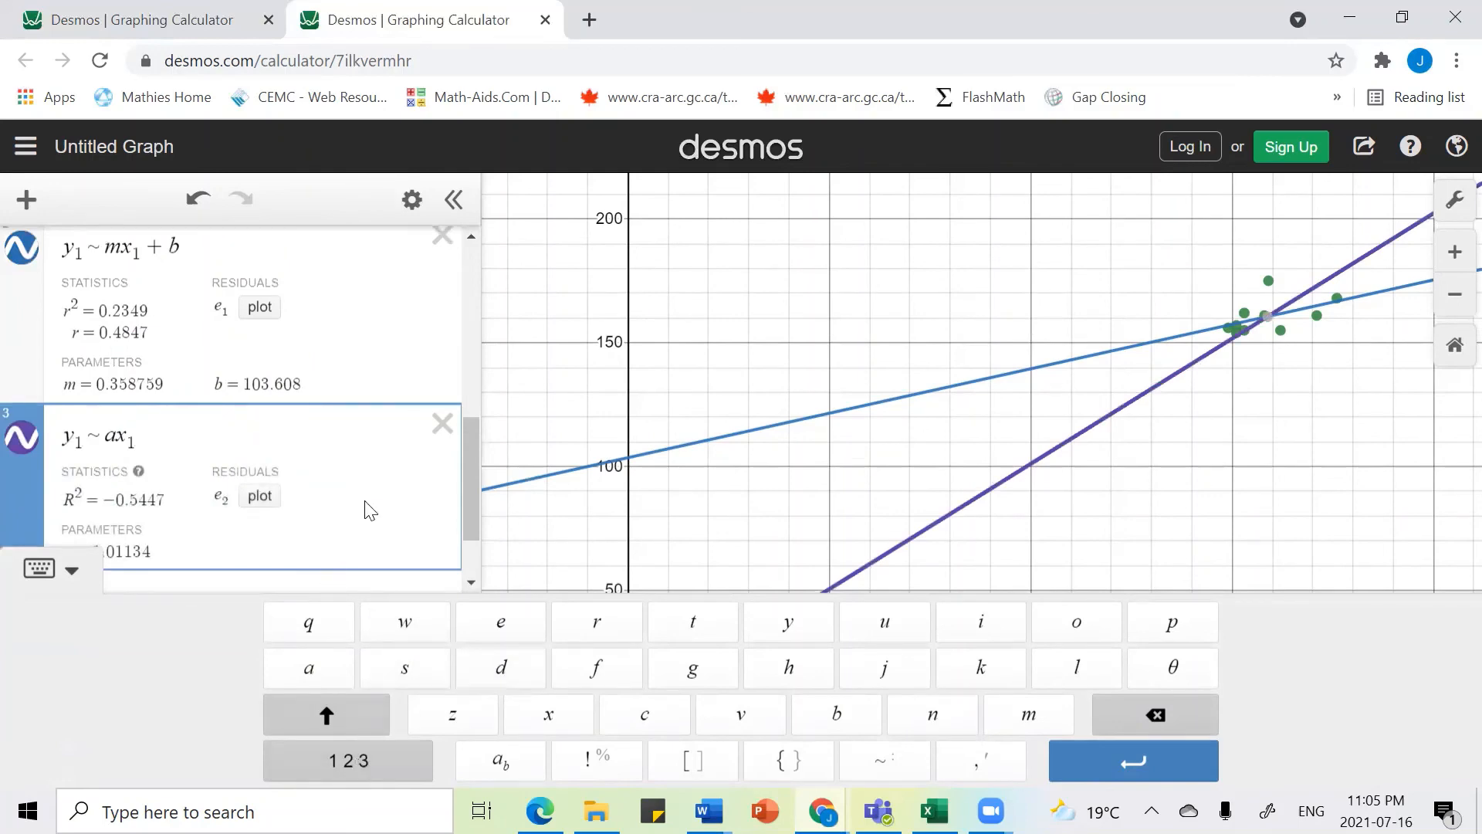
{"action": "left_click", "coordinate": [378, 766]}
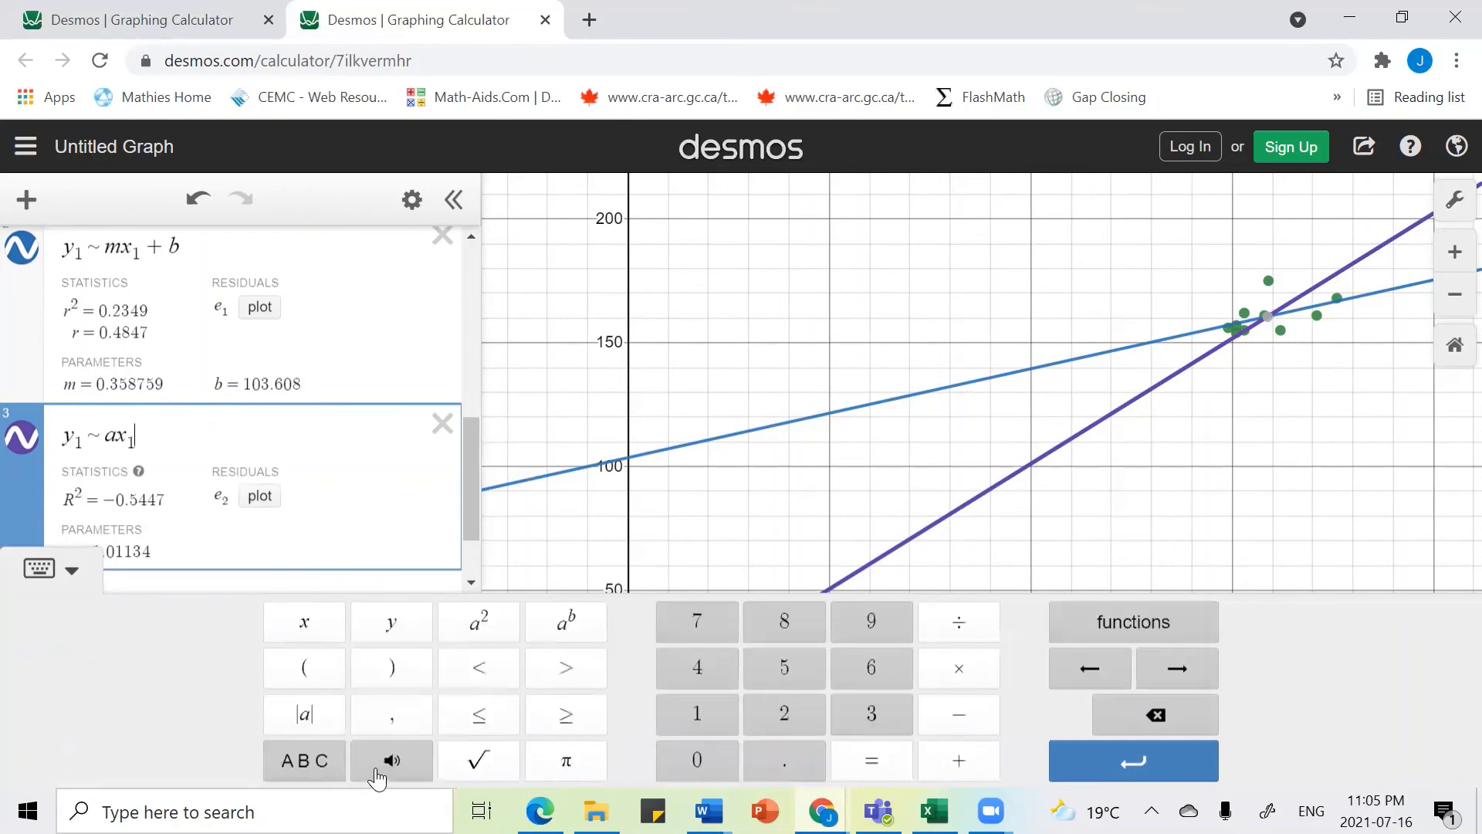
{"action": "left_click", "coordinate": [480, 622]}
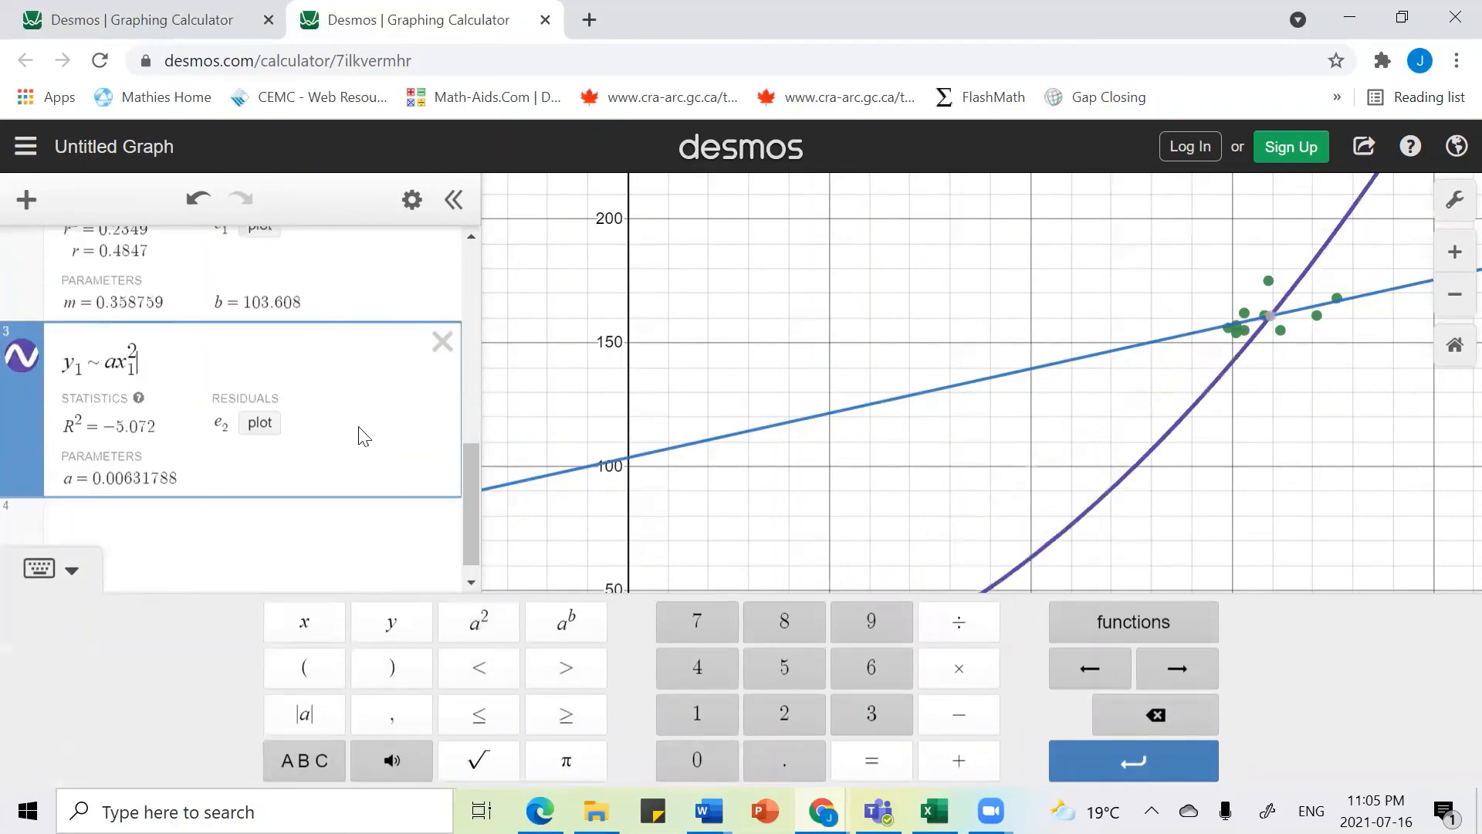
{"action": "type", "text": "+b"}
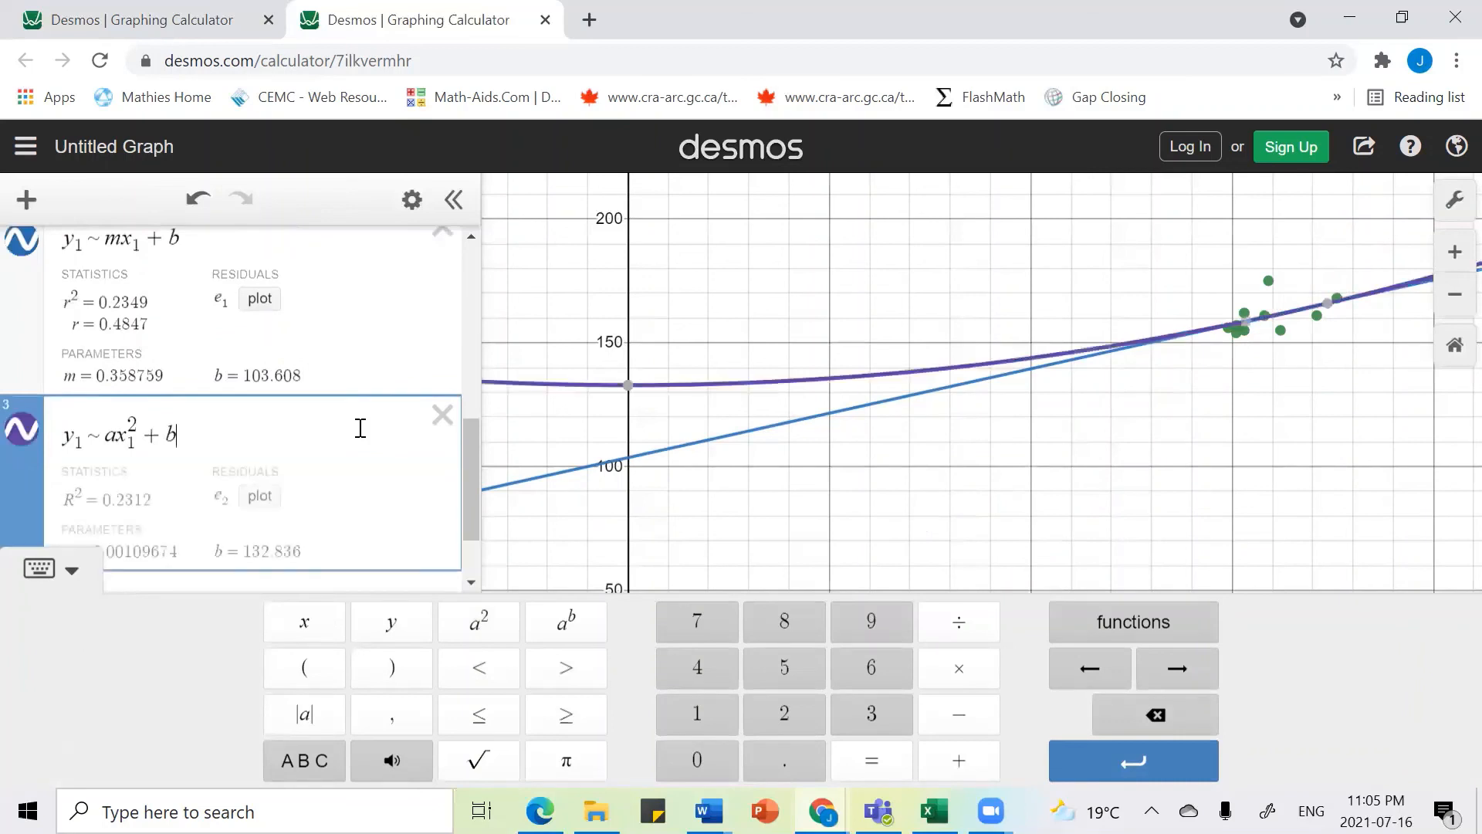
{"action": "type", "text": "x1+c"}
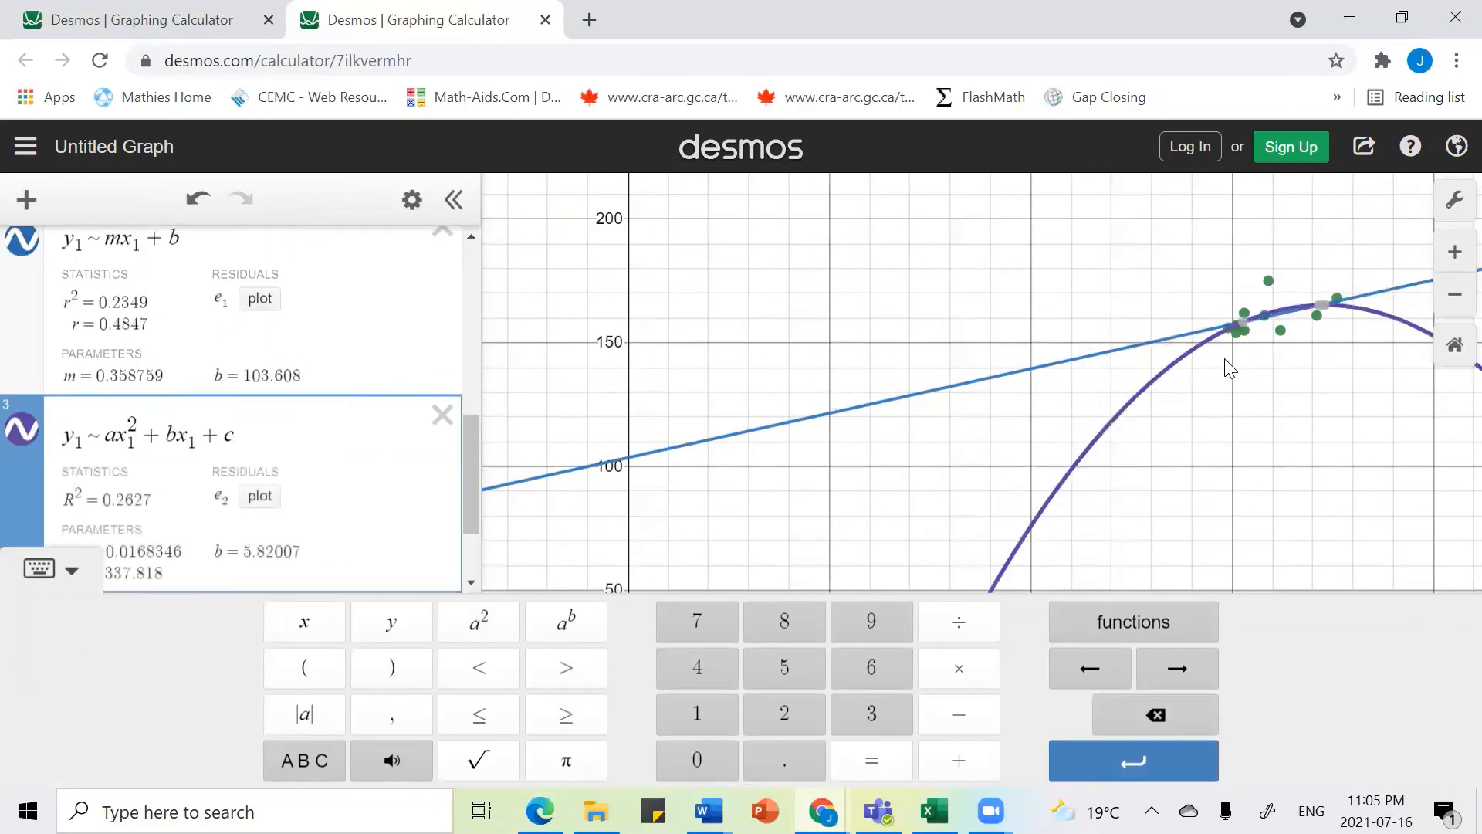
Step: Scroll through the expression list to compare the linear and quadratic regression statistics and parameters
{"action": "scroll", "coordinate": [252, 475], "scroll_direction": "down", "scroll_amount": 1}
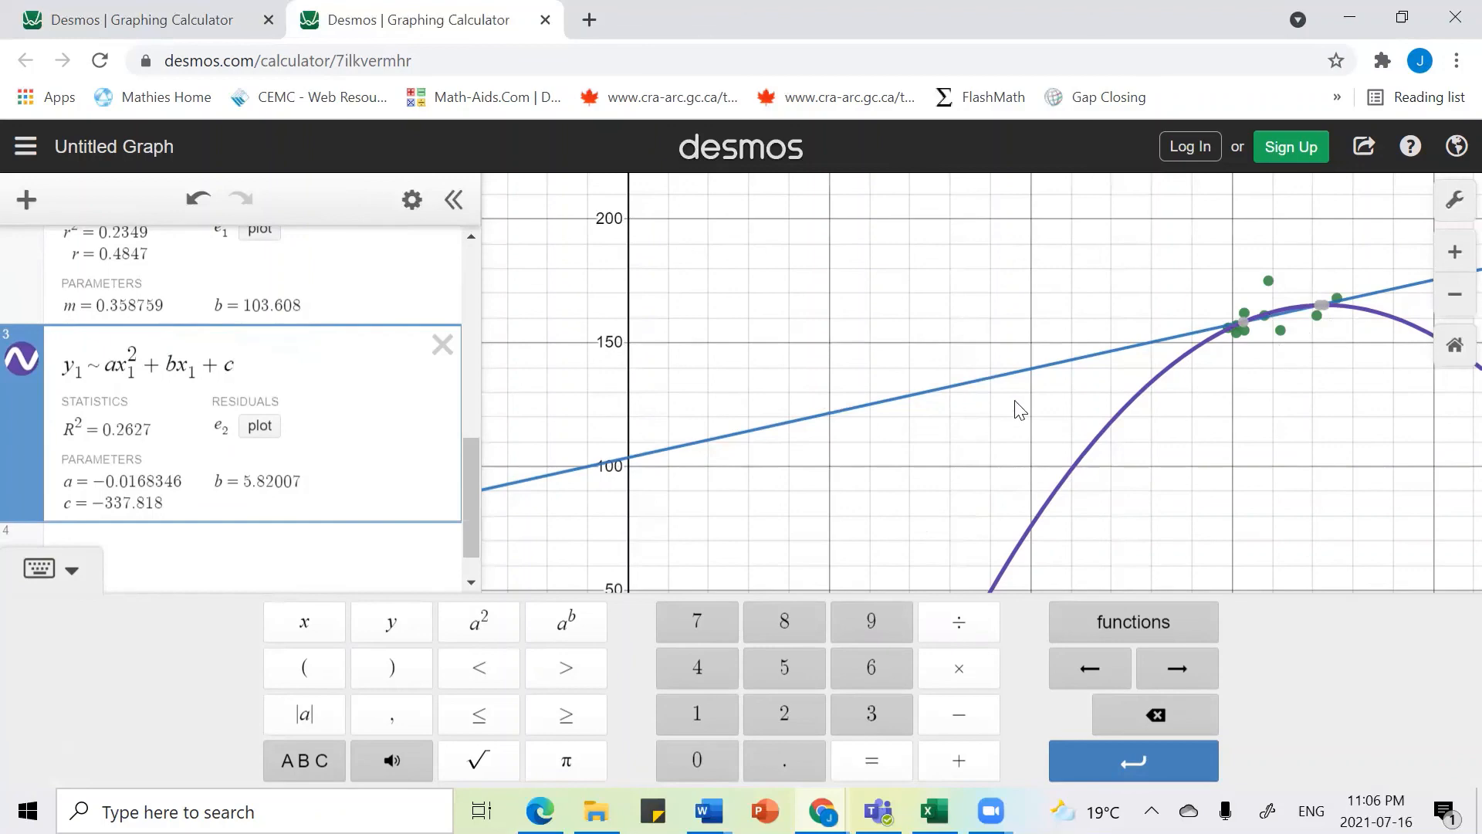
{"action": "scroll", "coordinate": [361, 378], "scroll_direction": "up", "scroll_amount": 2}
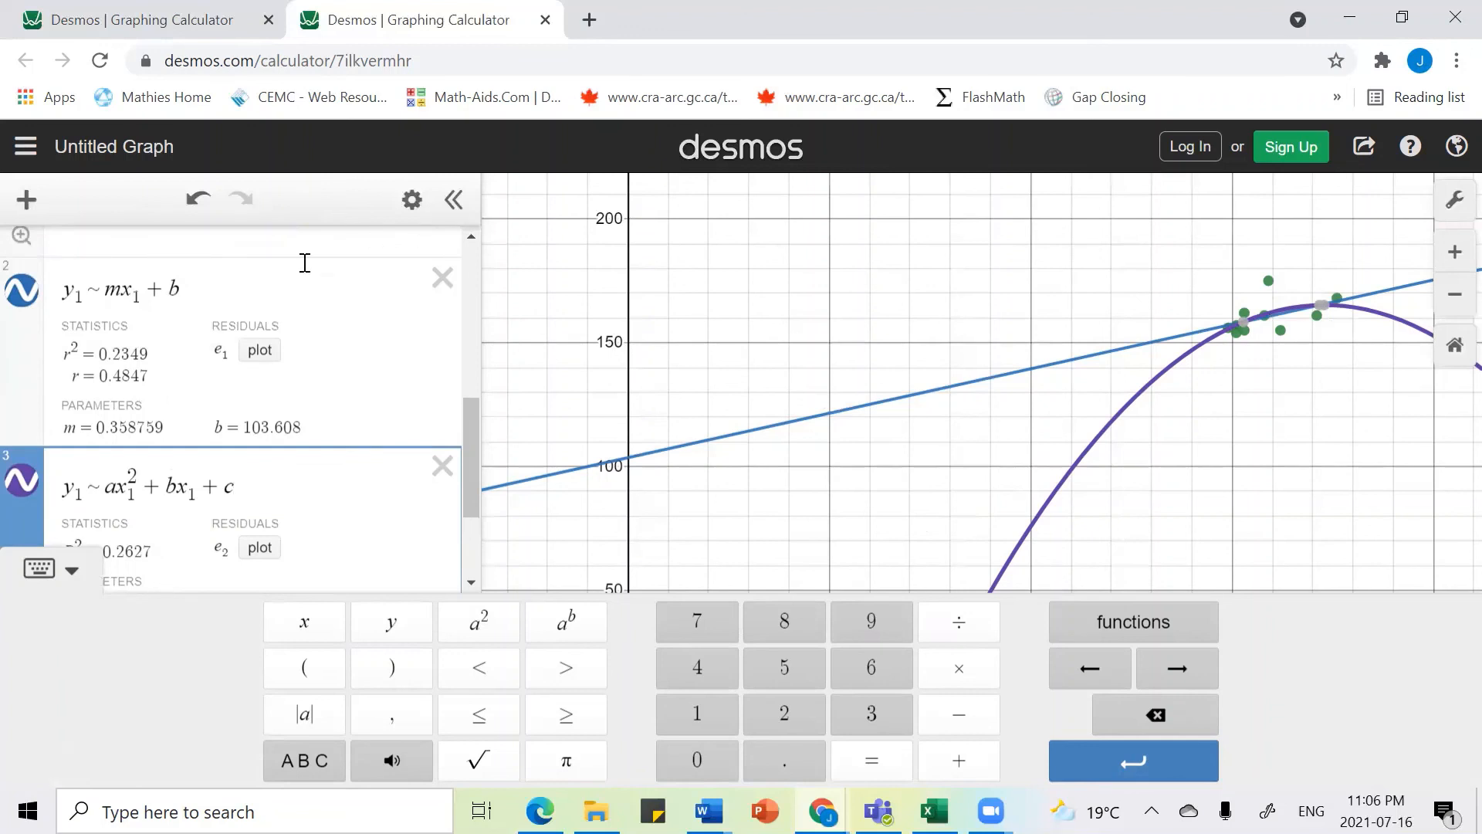
{"action": "scroll", "coordinate": [379, 396], "scroll_direction": "down", "scroll_amount": 2}
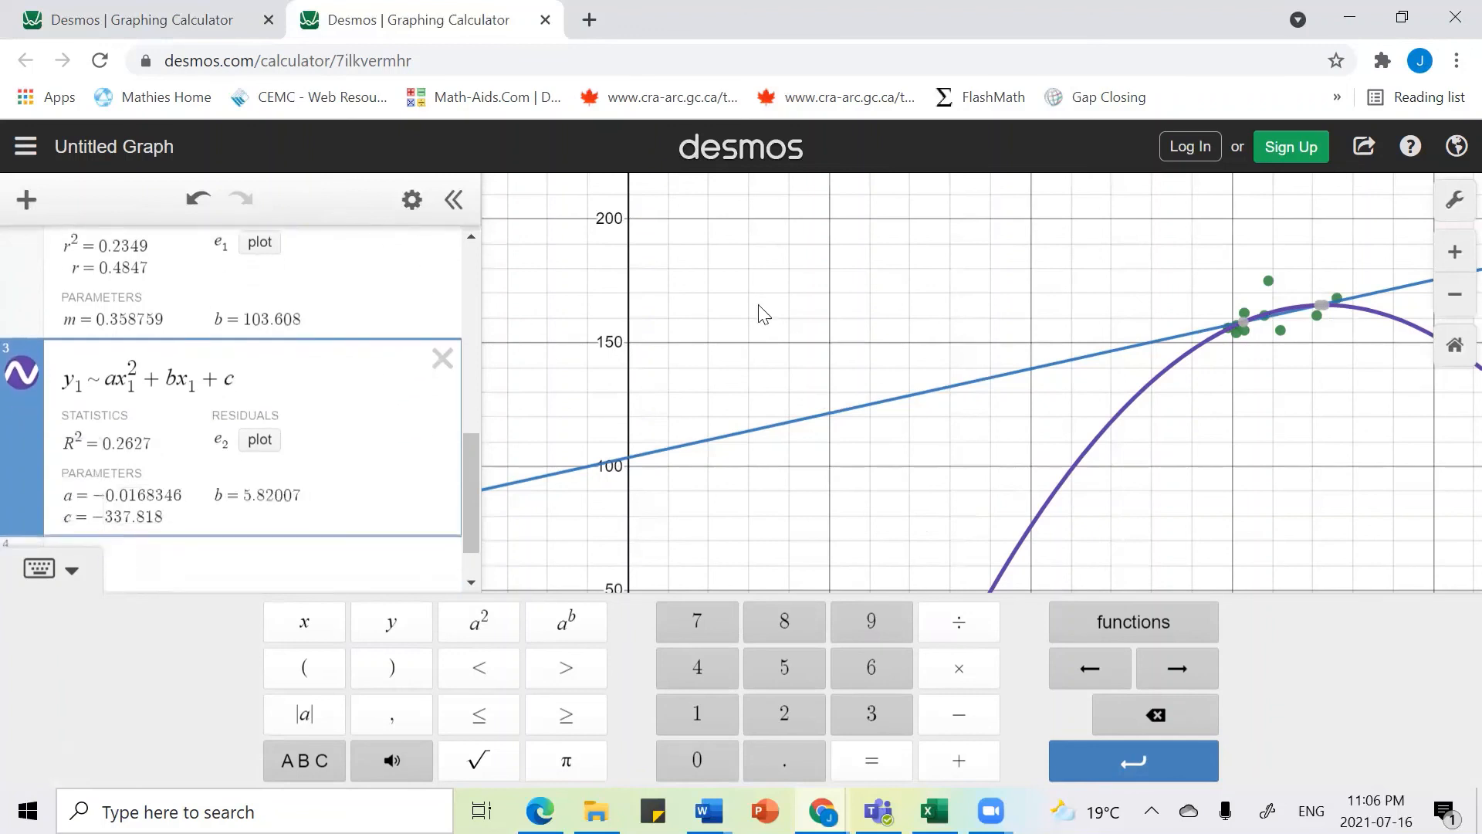
{"action": "scroll", "coordinate": [359, 375], "scroll_direction": "up", "scroll_amount": 4}
{"action": "scroll", "coordinate": [361, 375], "scroll_direction": "down", "scroll_amount": 3}
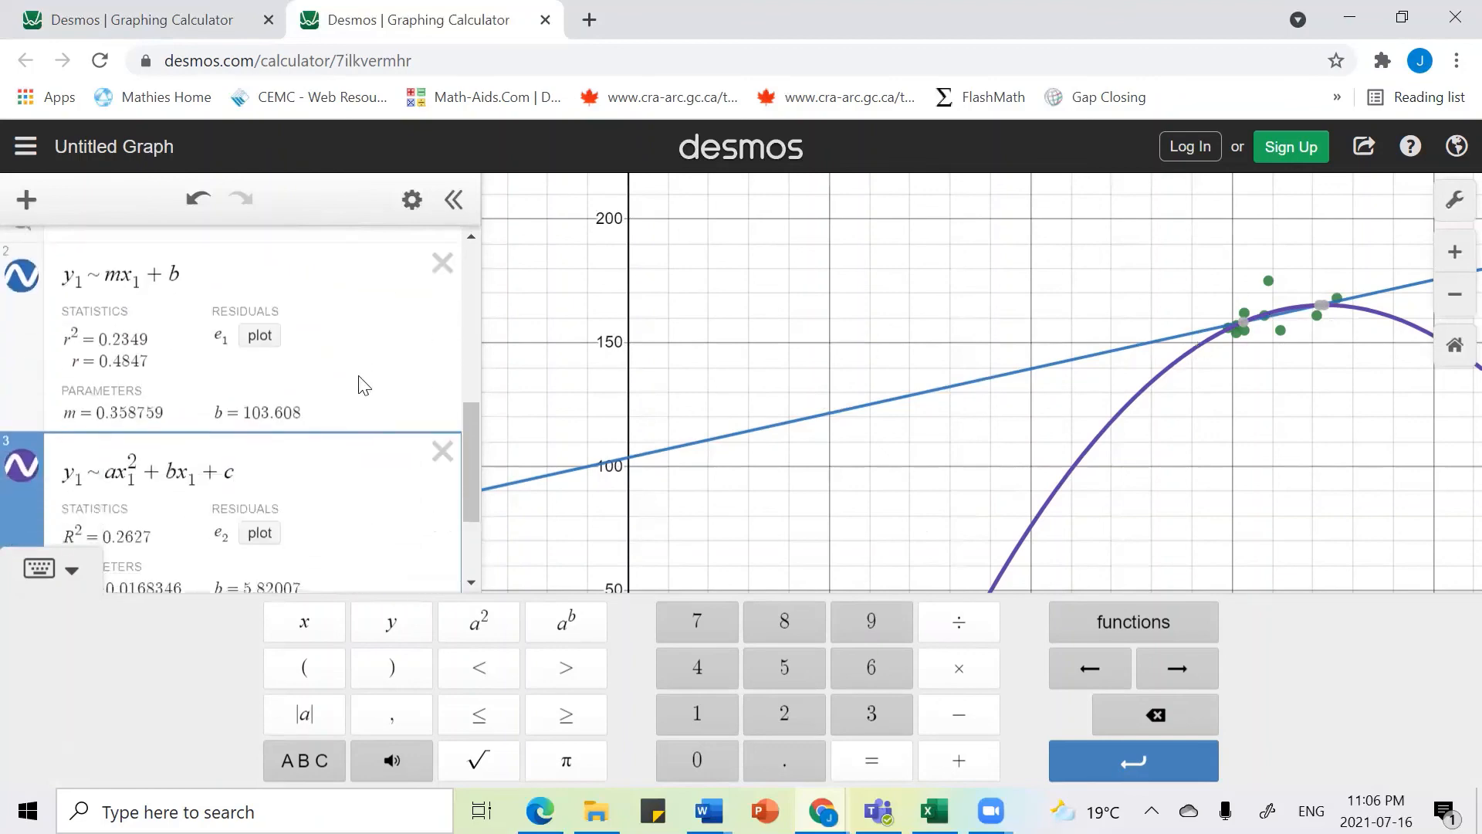
{"action": "scroll", "coordinate": [361, 380], "scroll_direction": "down", "scroll_amount": 2}
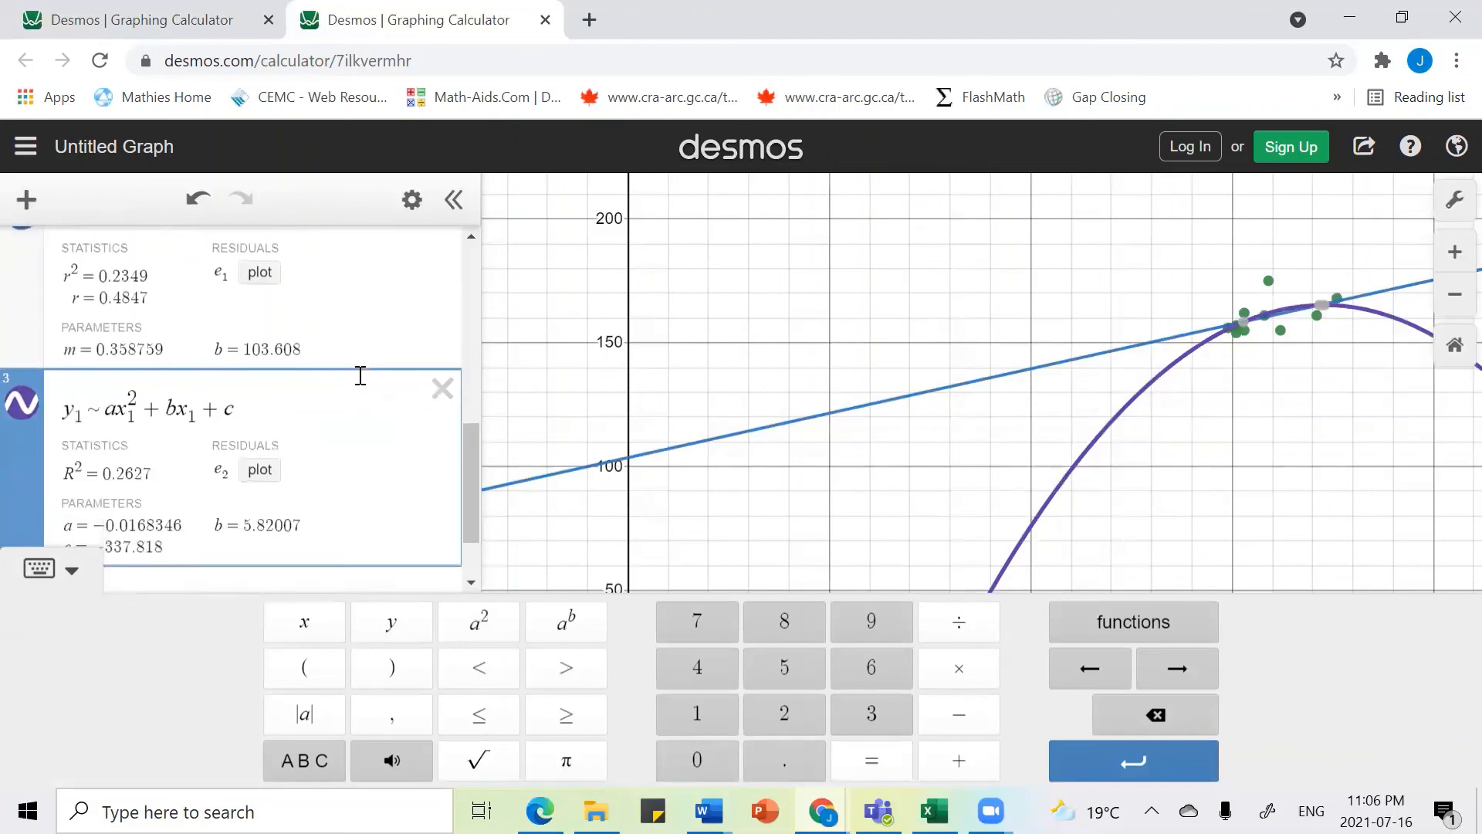